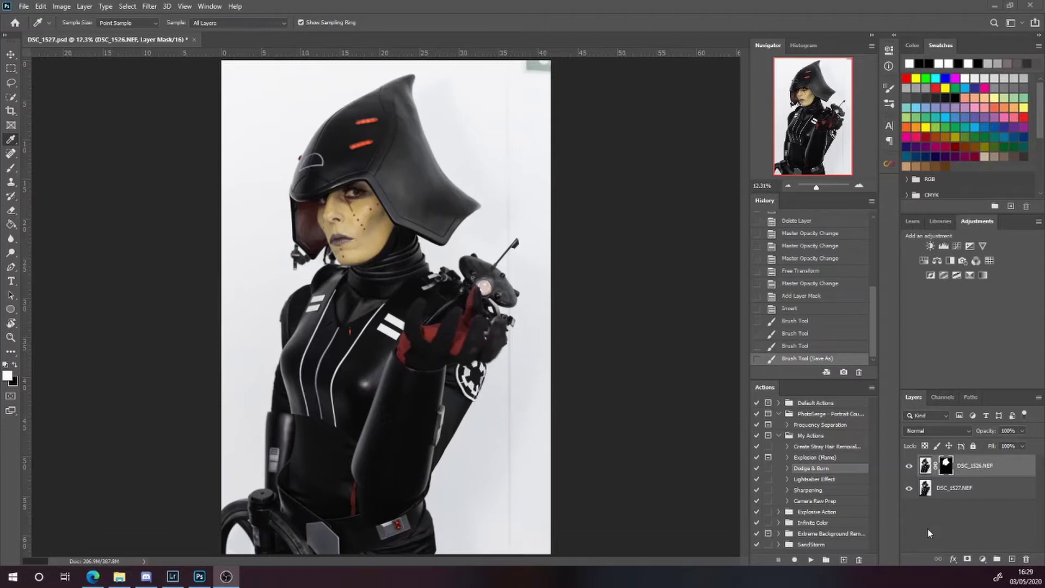
Toggle the visibility of the masked DSC_1526.NEF layer to compare the portrait with and without it
{"action": "left_click", "coordinate": [910, 470]}
{"action": "left_click", "coordinate": [910, 470]}
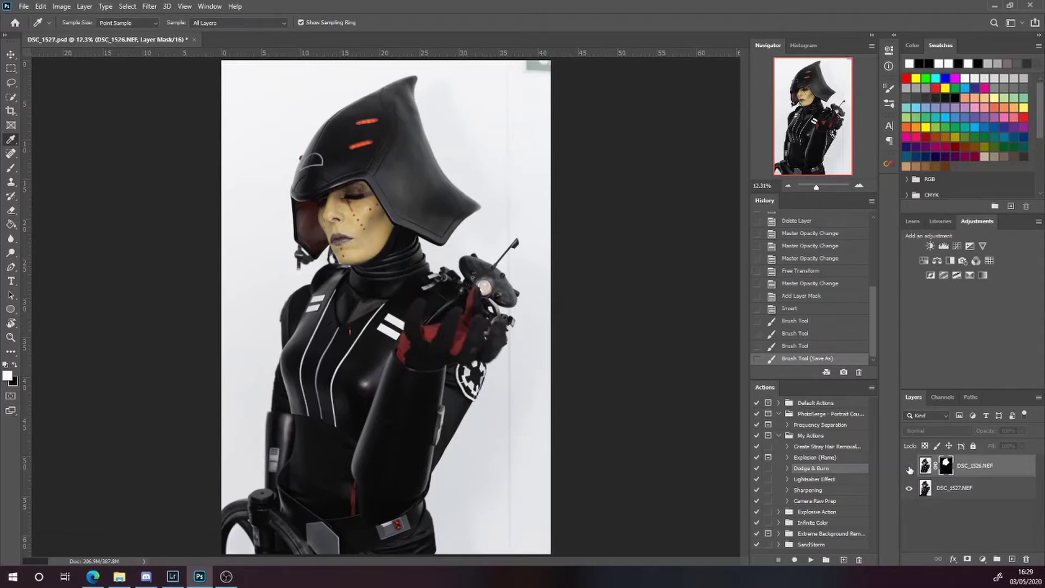
{"action": "left_click", "coordinate": [909, 467]}
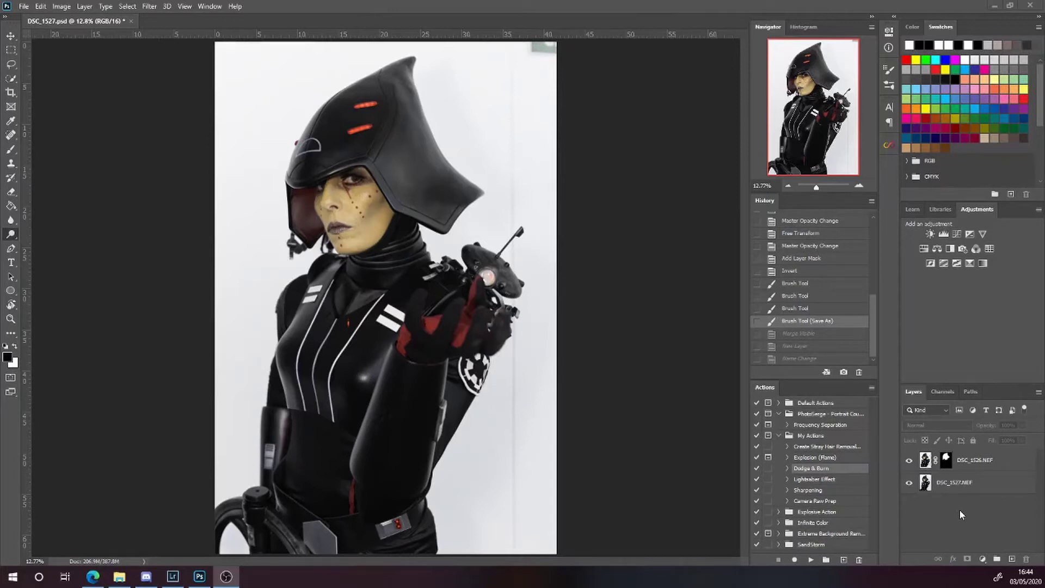
Merge the DSC_1526.NEF and DSC_1527.NEF layers into a single layer
{"action": "left_click", "coordinate": [997, 463]}
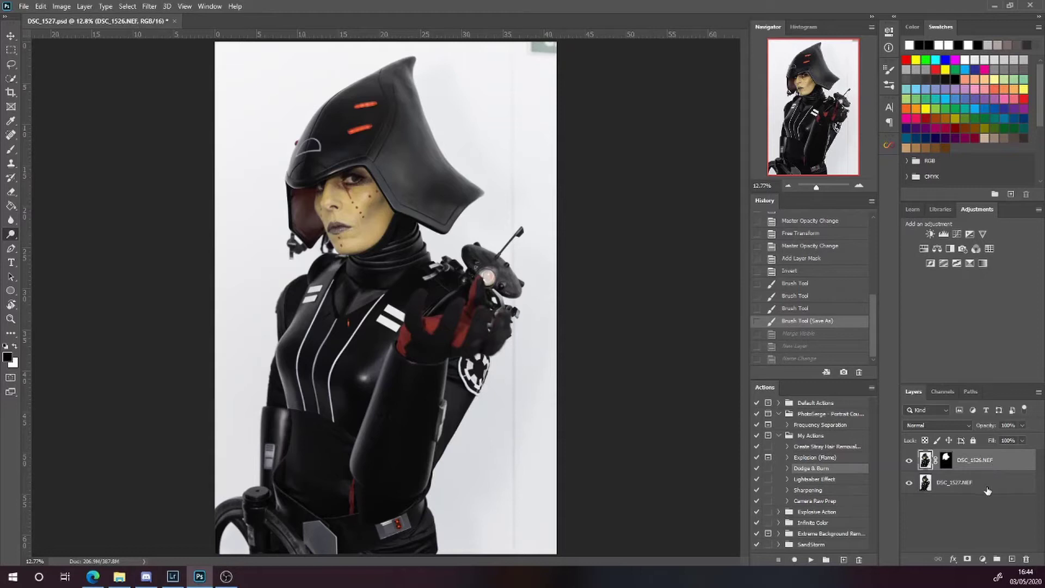
{"action": "left_click", "coordinate": [987, 489], "text": "shift"}
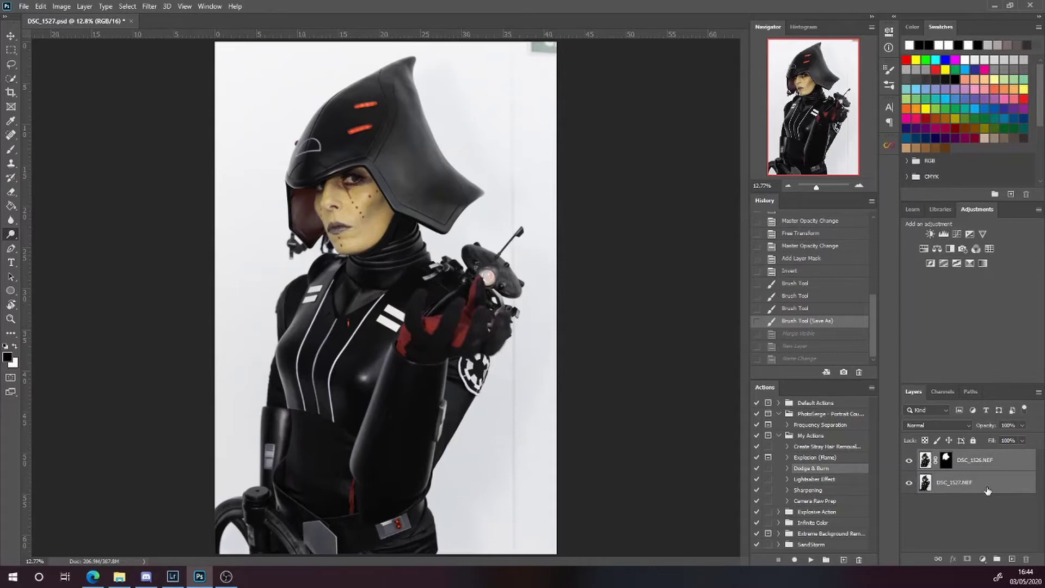
{"action": "key", "text": "ctrl+shift+e"}
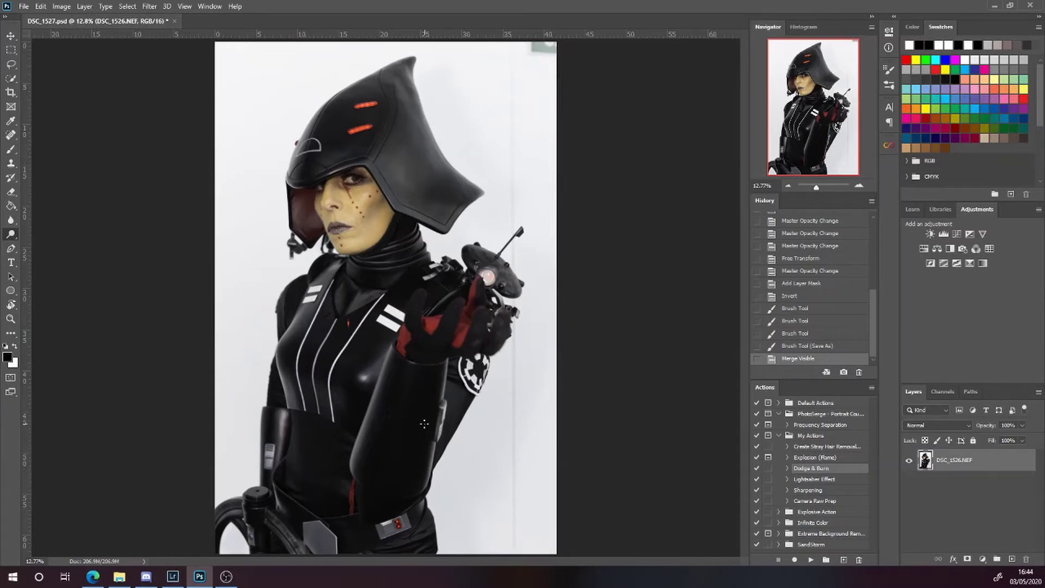
Remove the marks on the black forearm guard and the speck at the chest highlight with a small Spot Healing Brush
{"action": "key", "text": "ctrl+plus"}
{"action": "key", "text": "ctrl+plus"}
{"action": "key", "text": "ctrl+plus"}
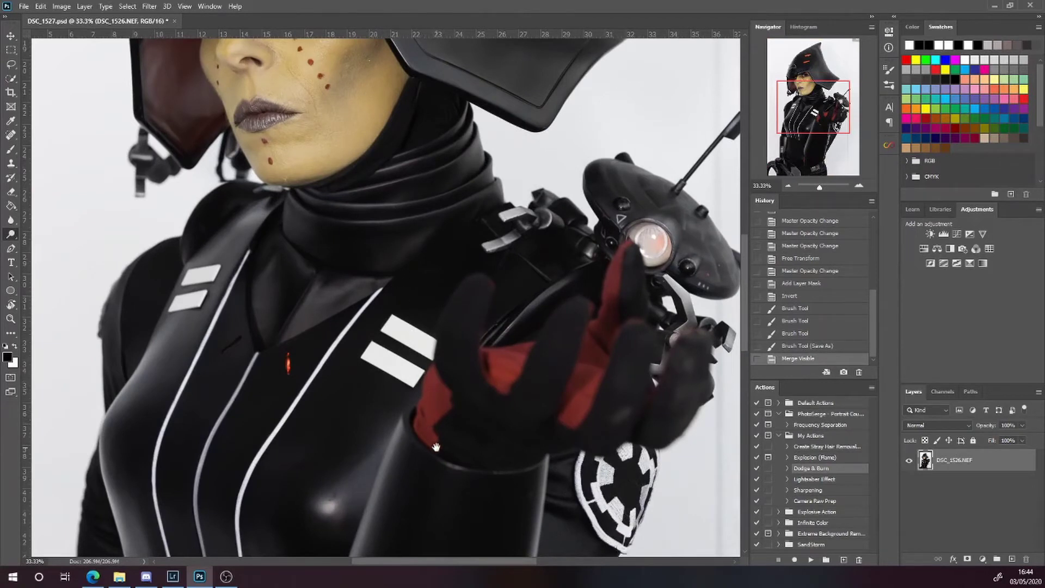
{"action": "left_click_drag", "start_coordinate": [435, 447], "coordinate": [394, 186]}
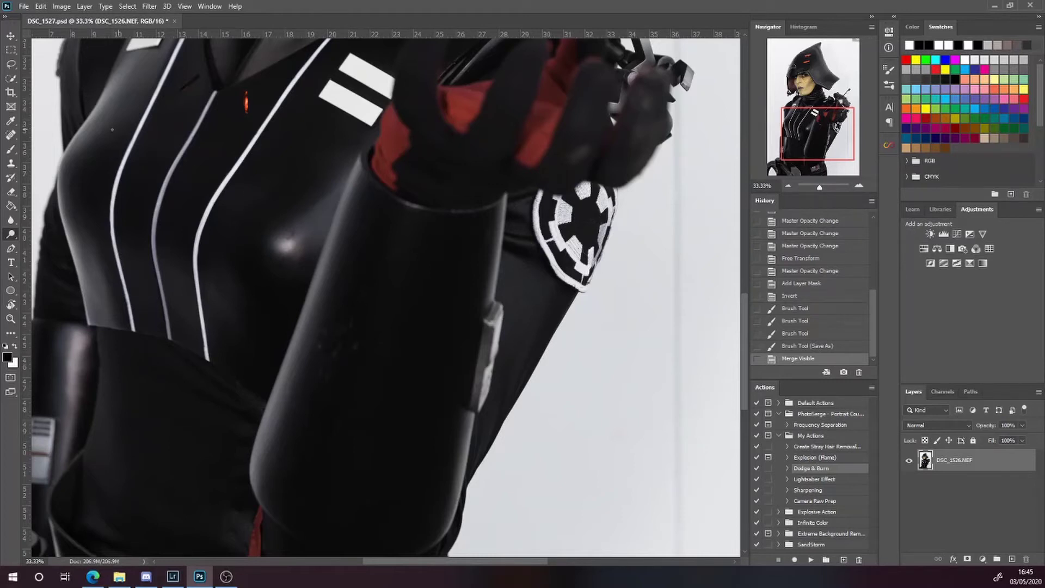
{"action": "left_click_drag", "start_coordinate": [10, 135], "coordinate": [55, 136]}
{"action": "scroll", "coordinate": [354, 338], "scroll_direction": "up", "scroll_amount": 1}
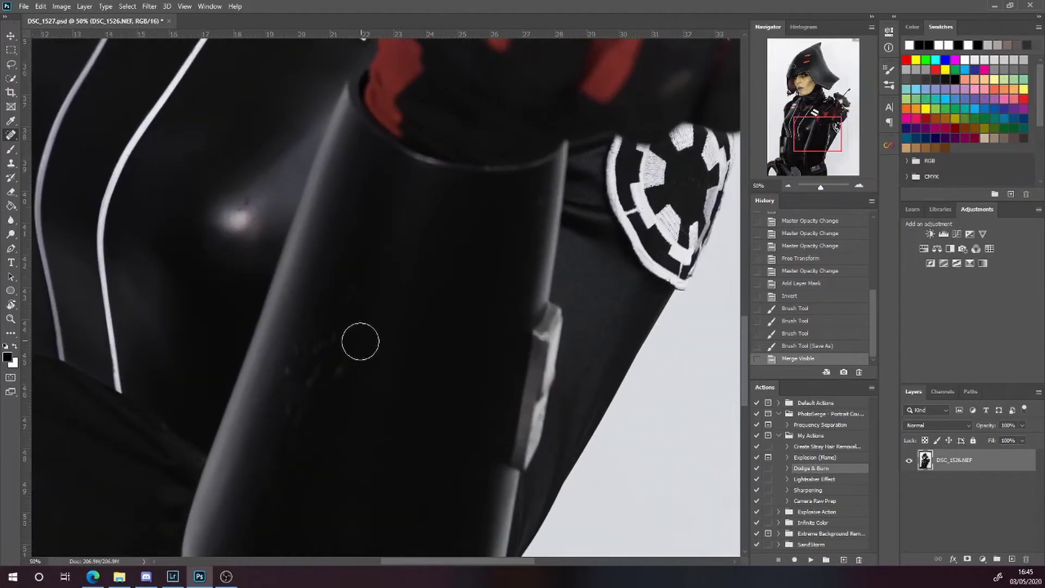
{"action": "key", "text": "bracketleft"}
{"action": "key", "text": "bracketleft"}
{"action": "key", "text": "bracketleft"}
{"action": "left_click", "coordinate": [339, 374]}
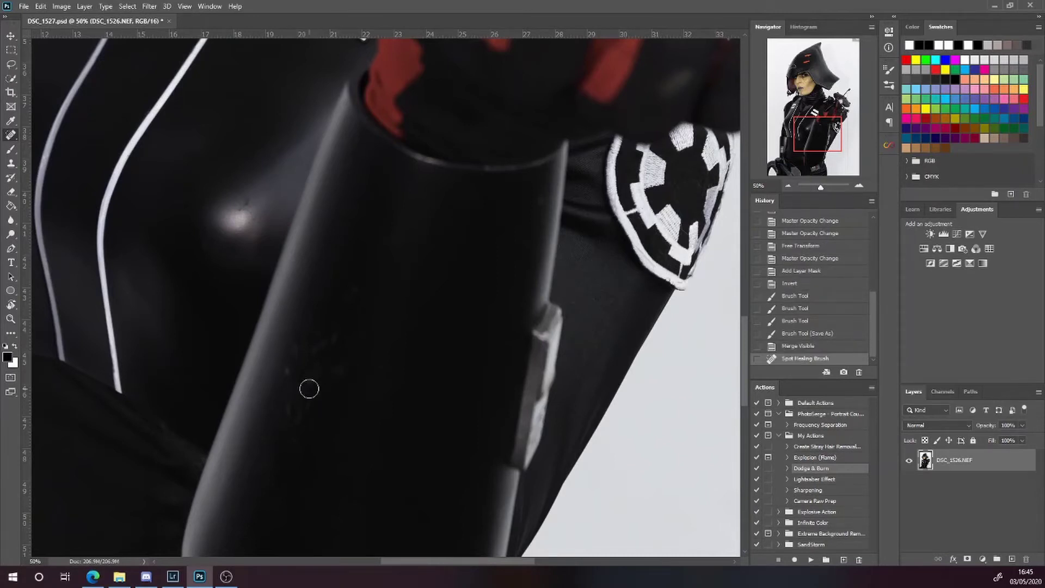
{"action": "left_click", "coordinate": [311, 380]}
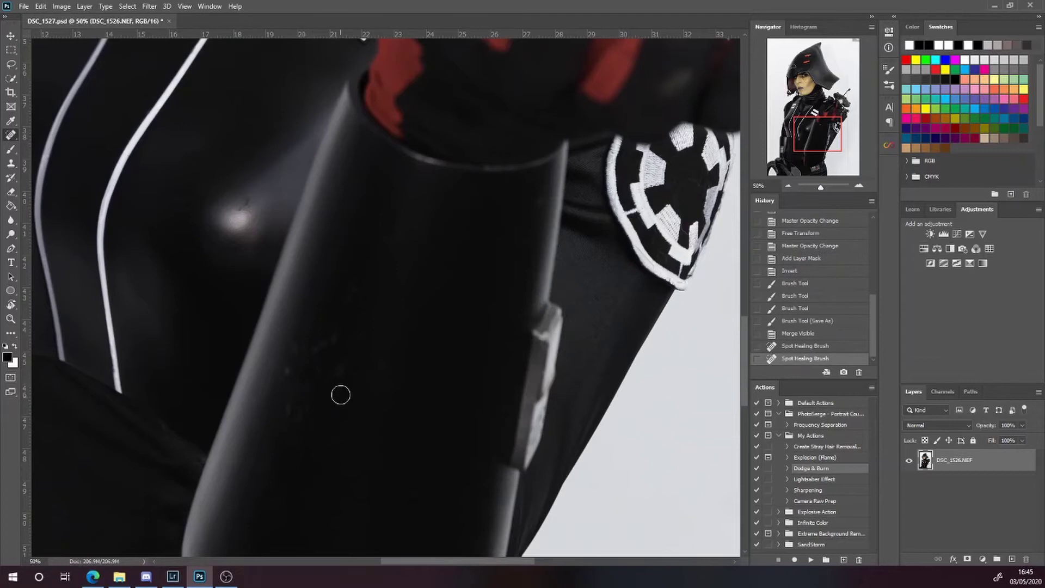
{"action": "left_click", "coordinate": [333, 342]}
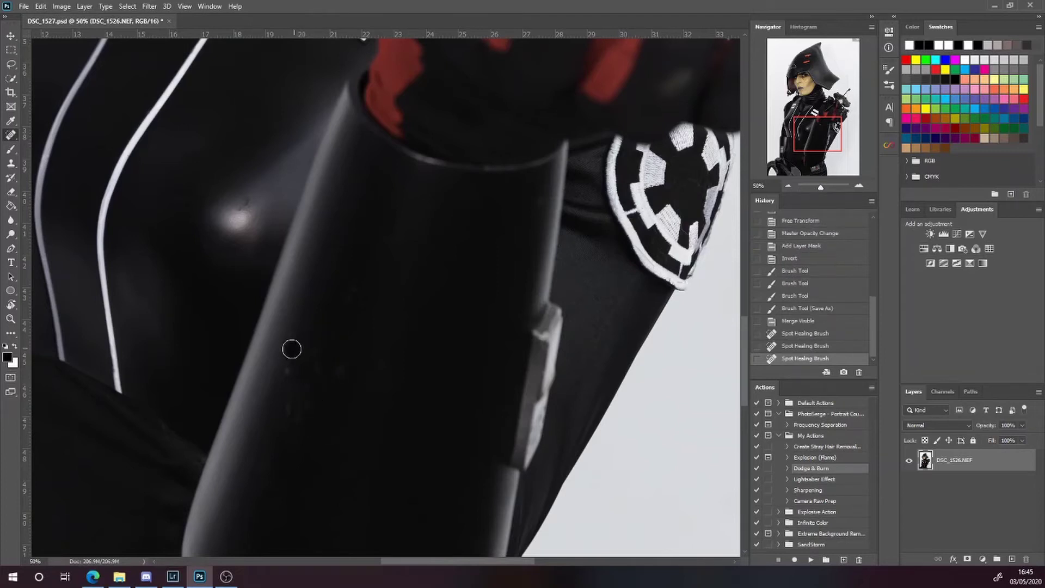
{"action": "left_click", "coordinate": [291, 349]}
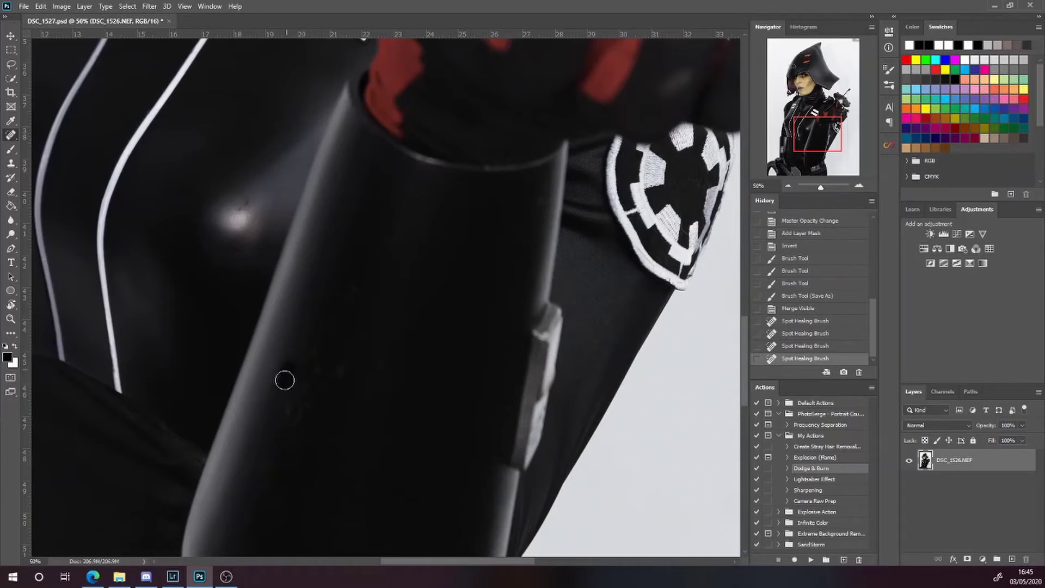
{"action": "left_click", "coordinate": [285, 380]}
{"action": "left_click", "coordinate": [289, 410]}
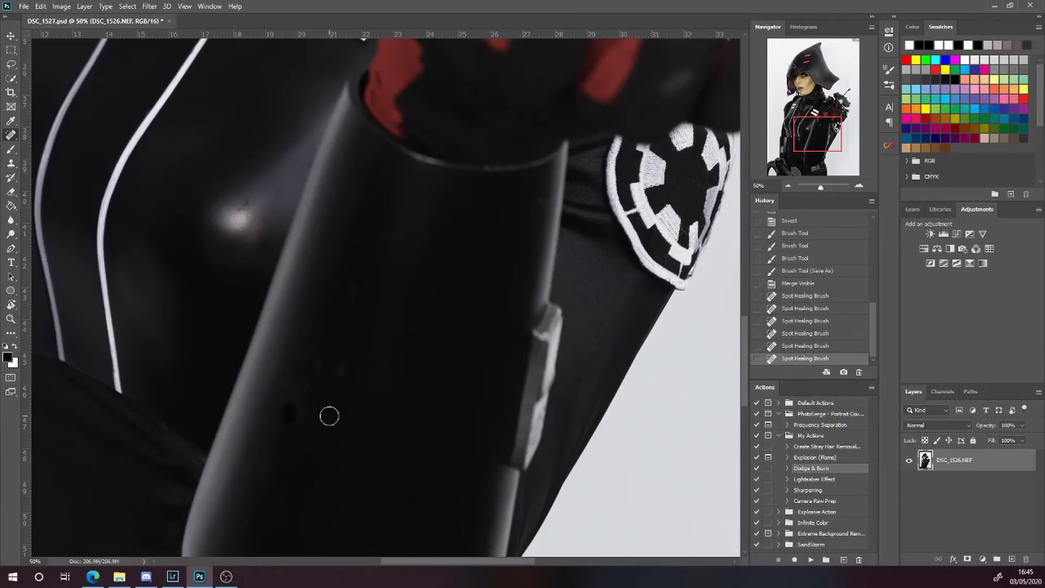
{"action": "left_click", "coordinate": [319, 390]}
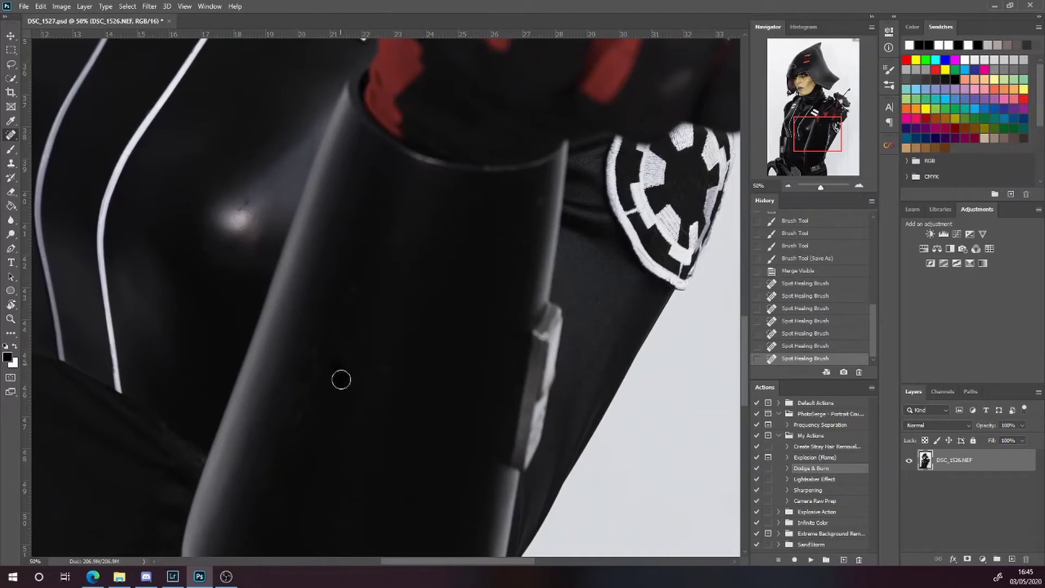
{"action": "left_click", "coordinate": [337, 371]}
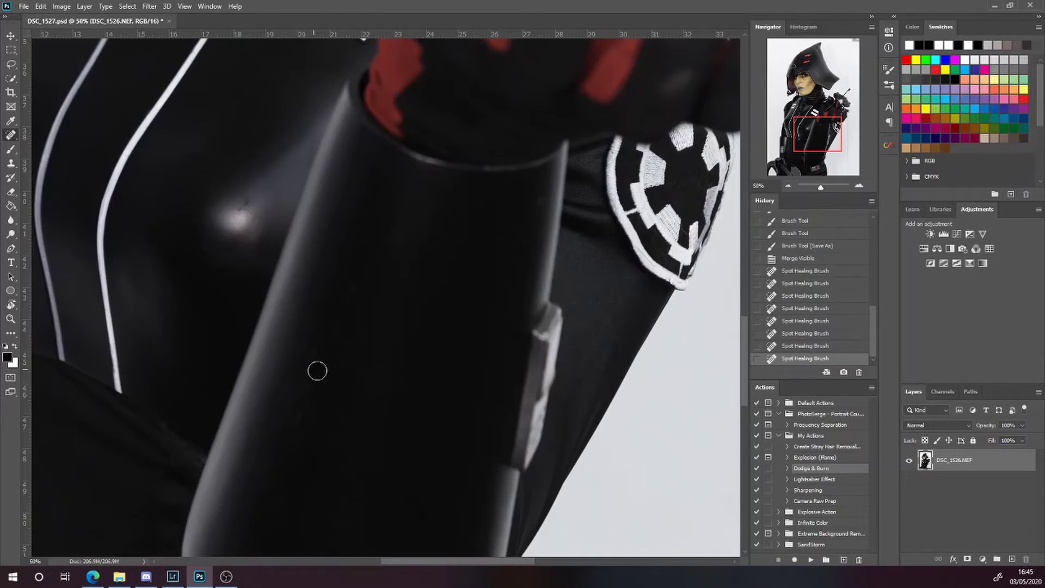
{"action": "left_click", "coordinate": [323, 385]}
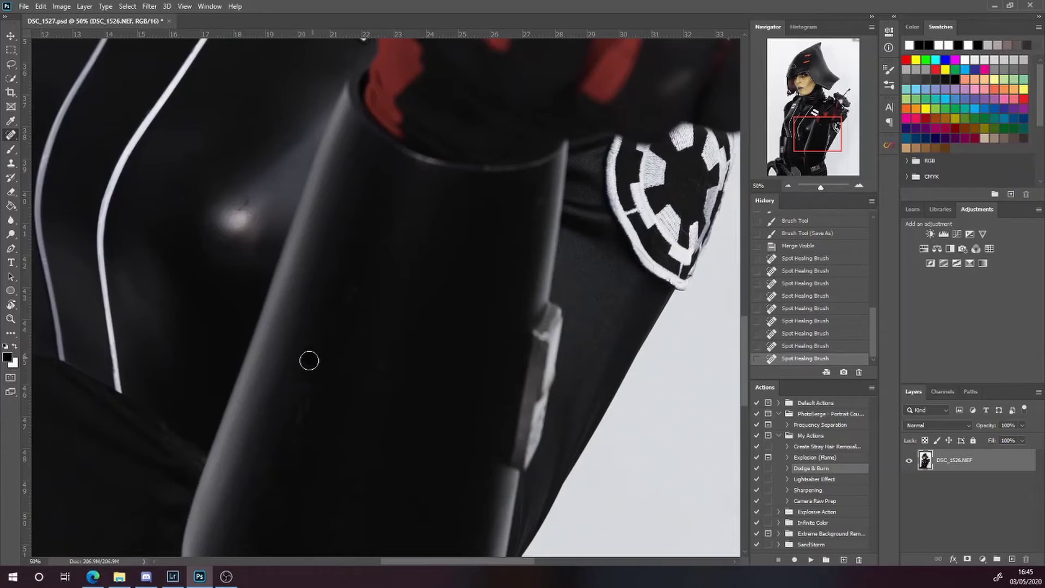
{"action": "left_click", "coordinate": [320, 422]}
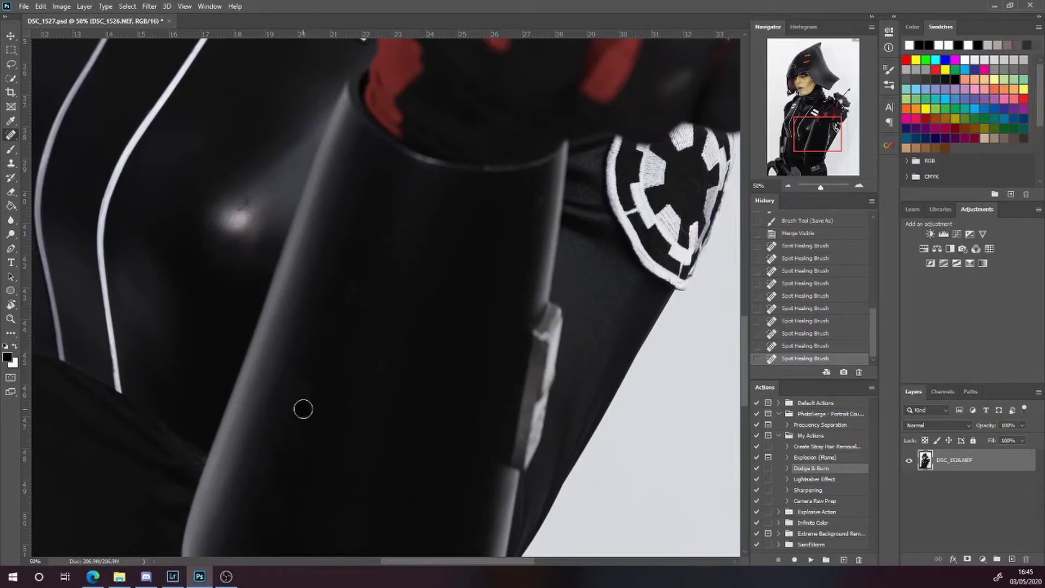
{"action": "left_click", "coordinate": [306, 416]}
{"action": "left_click", "coordinate": [301, 393]}
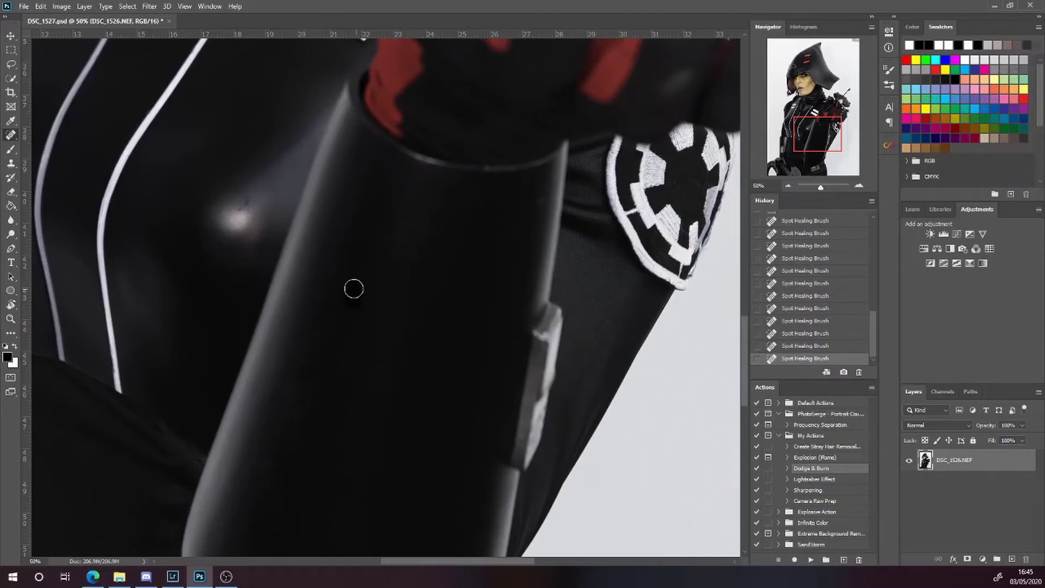
{"action": "mouse_move", "coordinate": [297, 418]}
{"action": "left_mouse_down"}
{"action": "mouse_move", "coordinate": [299, 433]}
{"action": "mouse_move", "coordinate": [304, 353]}
{"action": "mouse_move", "coordinate": [322, 340]}
{"action": "left_mouse_up"}
{"action": "left_click_drag", "start_coordinate": [345, 360], "coordinate": [325, 519]}
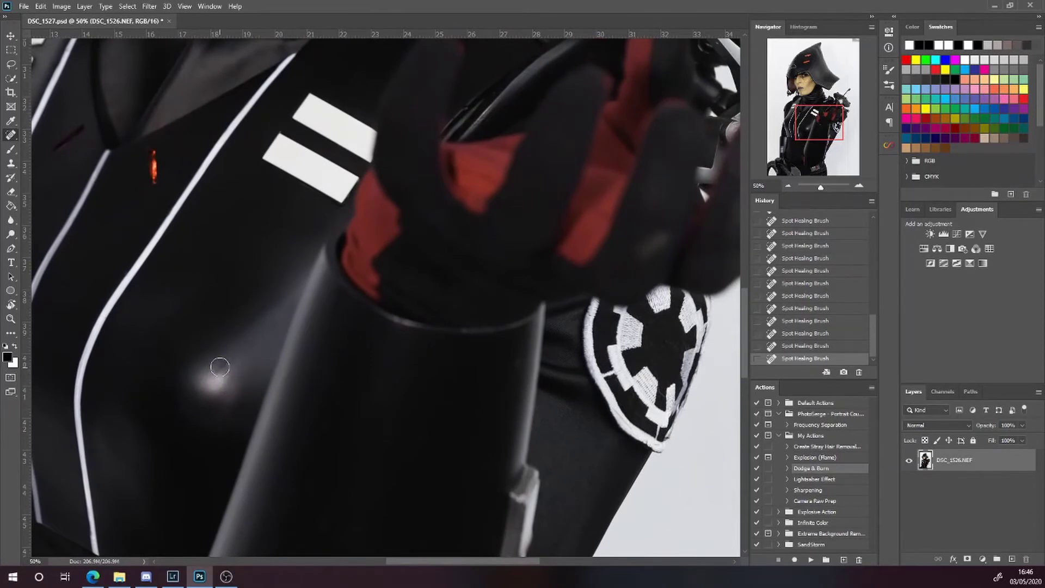
{"action": "left_click_drag", "start_coordinate": [217, 368], "coordinate": [224, 365]}
Heal the small specks on the helmet's grey half-round emblem with a smaller Spot Healing Brush
{"action": "left_click_drag", "start_coordinate": [350, 354], "coordinate": [378, 532]}
{"action": "left_click_drag", "start_coordinate": [332, 373], "coordinate": [355, 551]}
{"action": "left_click_drag", "start_coordinate": [401, 343], "coordinate": [386, 551]}
{"action": "left_click_drag", "start_coordinate": [404, 434], "coordinate": [409, 474]}
{"action": "left_click_drag", "start_coordinate": [393, 403], "coordinate": [382, 468]}
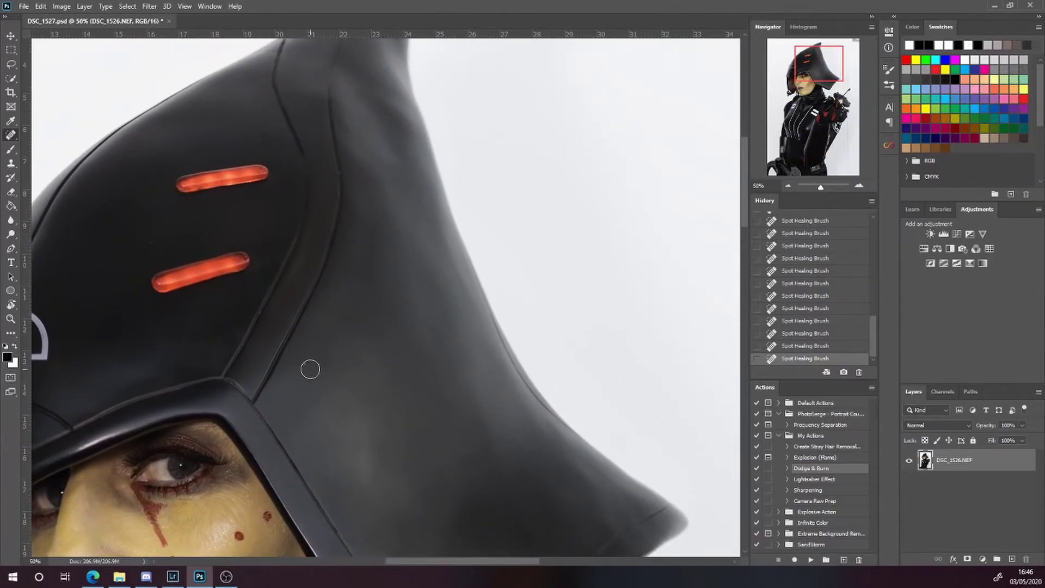
{"action": "key", "text": "bracketleft"}
{"action": "key", "text": "bracketleft"}
{"action": "key", "text": "bracketleft"}
{"action": "key", "text": "bracketleft"}
{"action": "left_click_drag", "start_coordinate": [196, 341], "coordinate": [436, 336]}
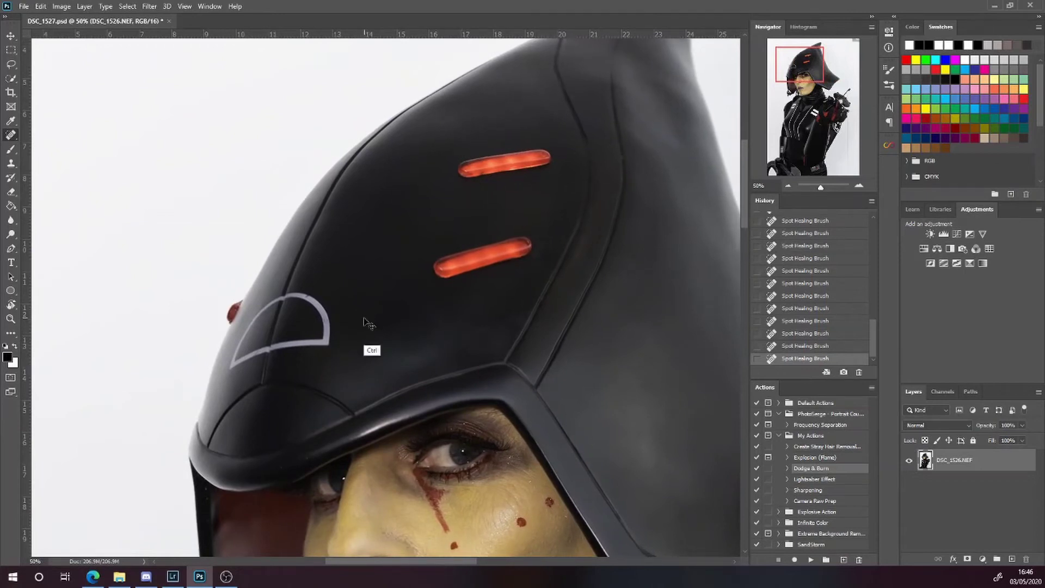
{"action": "scroll", "coordinate": [364, 315], "scroll_direction": "up", "scroll_amount": 2}
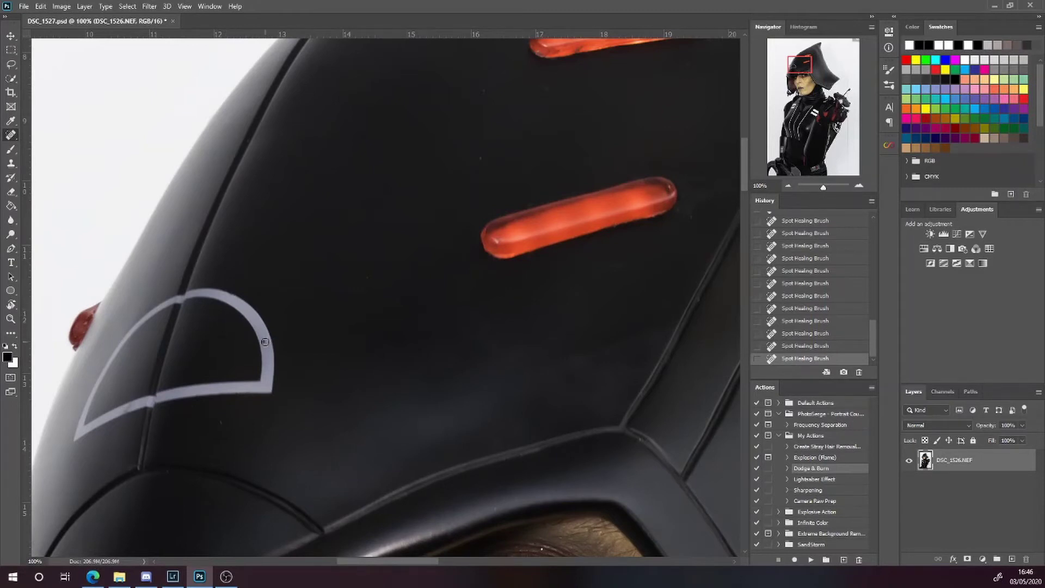
{"action": "left_click_drag", "start_coordinate": [265, 342], "coordinate": [267, 347]}
{"action": "left_click", "coordinate": [127, 408]}
{"action": "mouse_move", "coordinate": [201, 479]}
{"action": "left_mouse_down"}
{"action": "mouse_move", "coordinate": [352, 362]}
{"action": "mouse_move", "coordinate": [357, 345]}
{"action": "mouse_move", "coordinate": [323, 246]}
{"action": "left_mouse_up"}
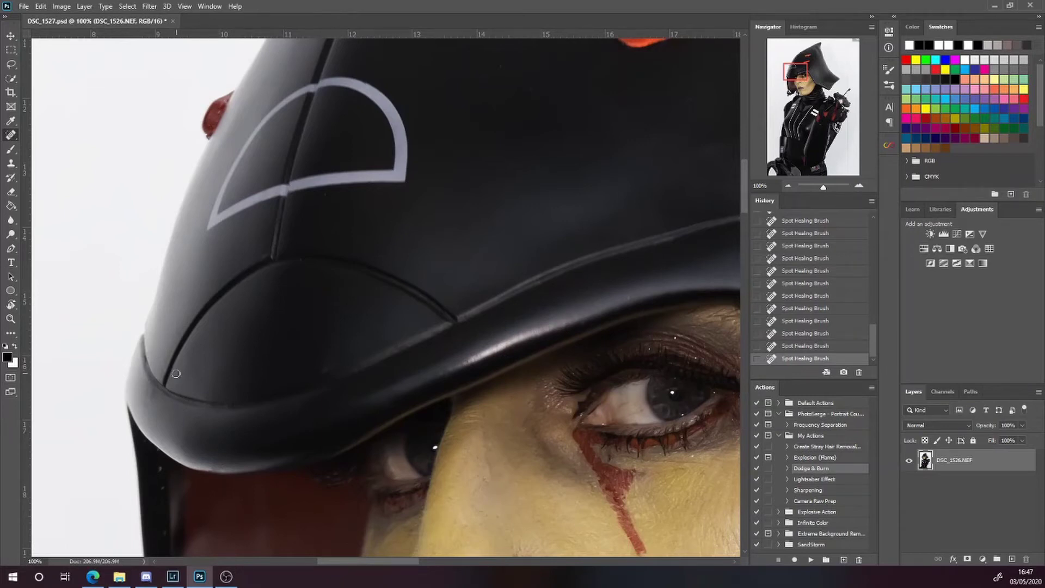
{"action": "mouse_move", "coordinate": [356, 389]}
{"action": "left_mouse_down"}
{"action": "mouse_move", "coordinate": [289, 345]}
{"action": "mouse_move", "coordinate": [257, 343]}
{"action": "left_mouse_up"}
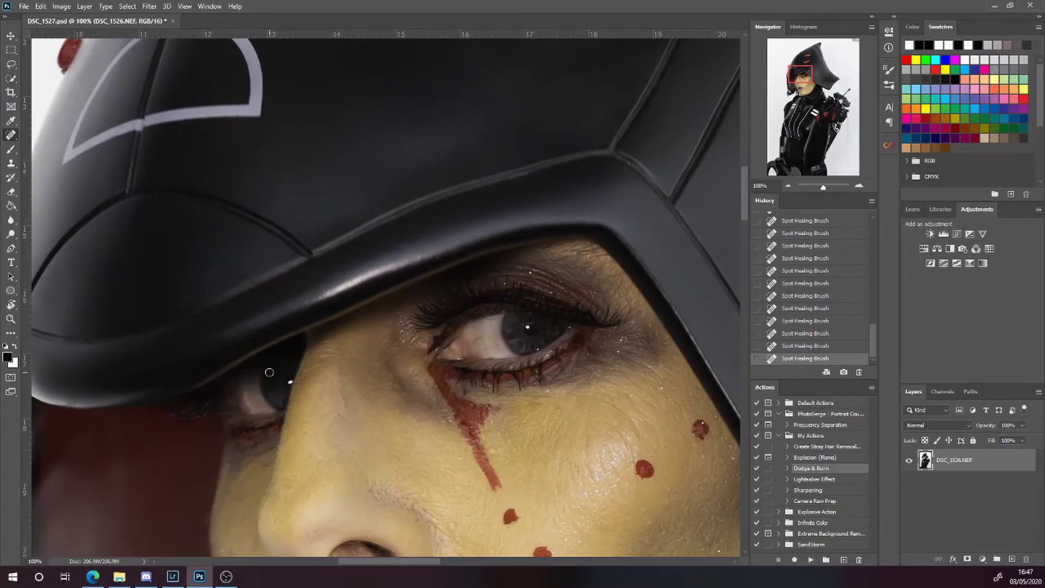
{"action": "key", "text": "ctrl+0"}
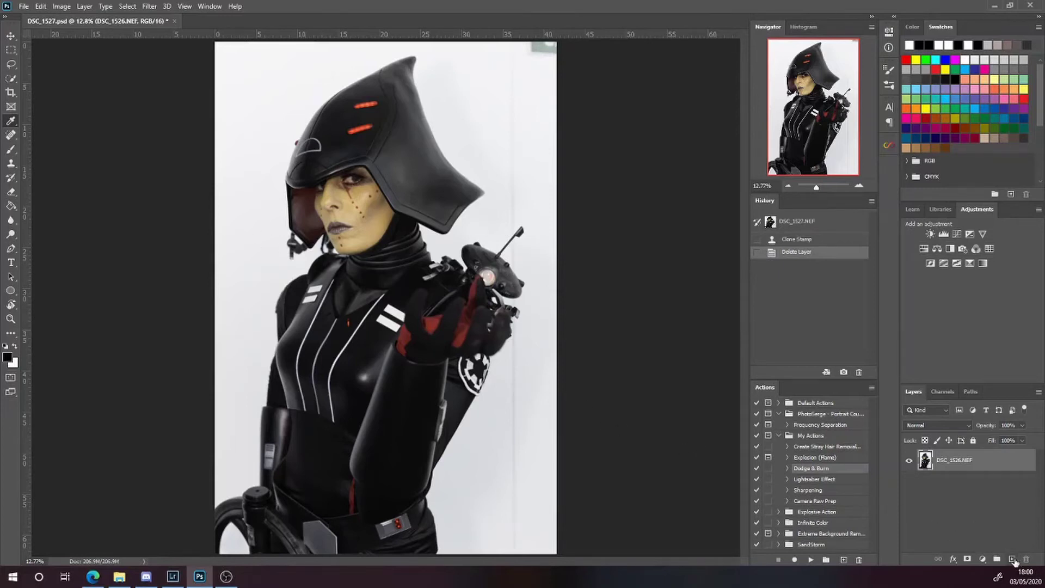
Add an empty layer above the portrait and heal the specks along the lower edge of the chin with the Spot Healing Brush
{"action": "left_click", "coordinate": [1011, 559]}
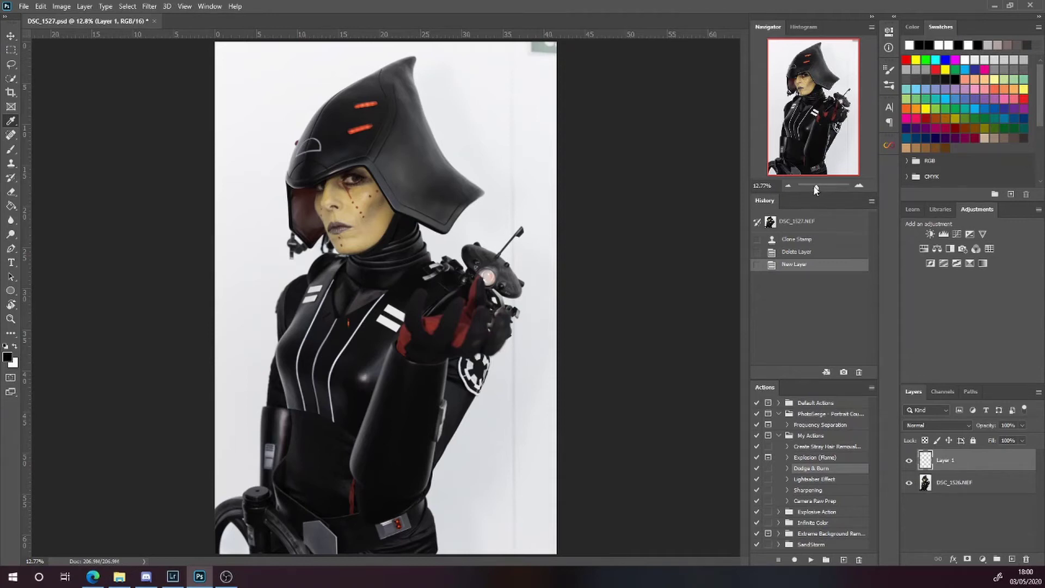
{"action": "left_click_drag", "start_coordinate": [817, 188], "coordinate": [822, 193]}
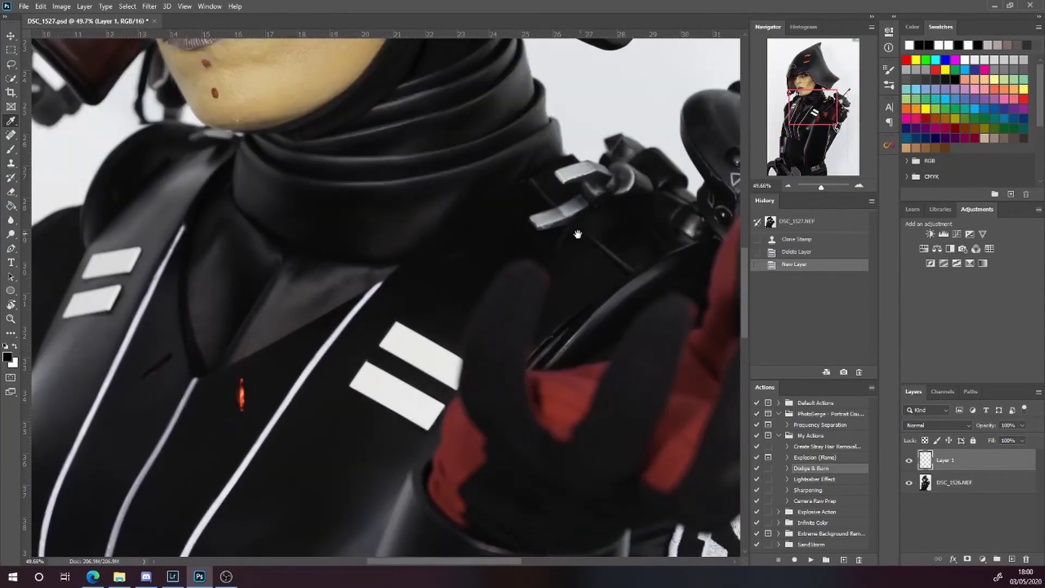
{"action": "left_click_drag", "start_coordinate": [450, 196], "coordinate": [499, 513]}
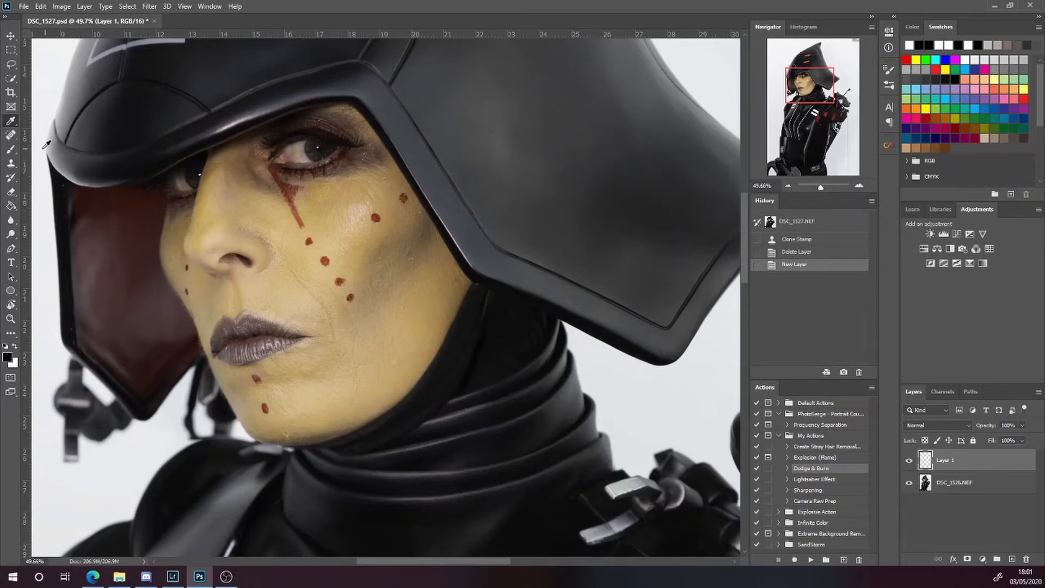
{"action": "left_click", "coordinate": [11, 136]}
{"action": "right_click", "coordinate": [12, 138]}
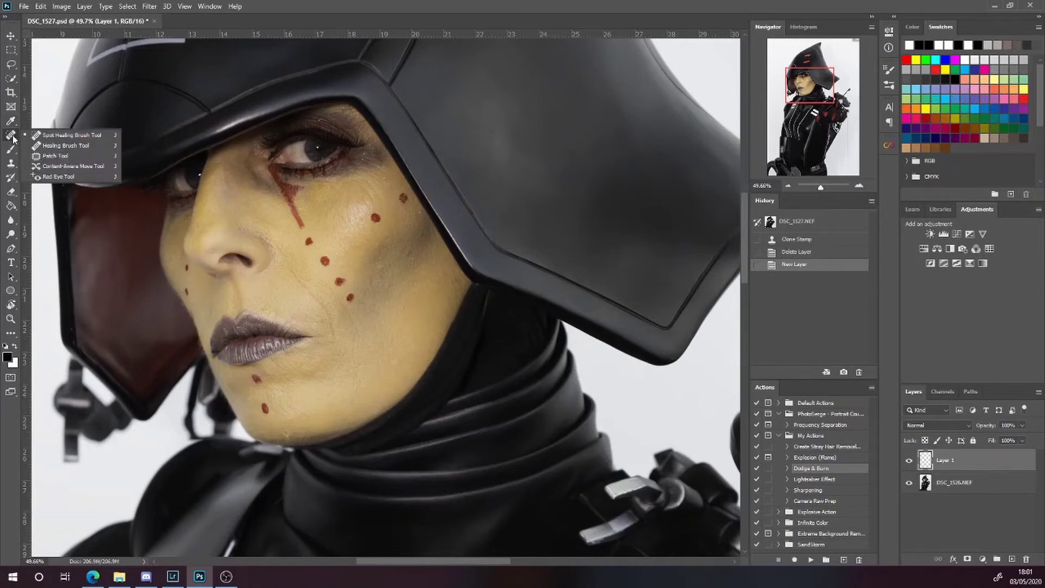
{"action": "left_click", "coordinate": [46, 136]}
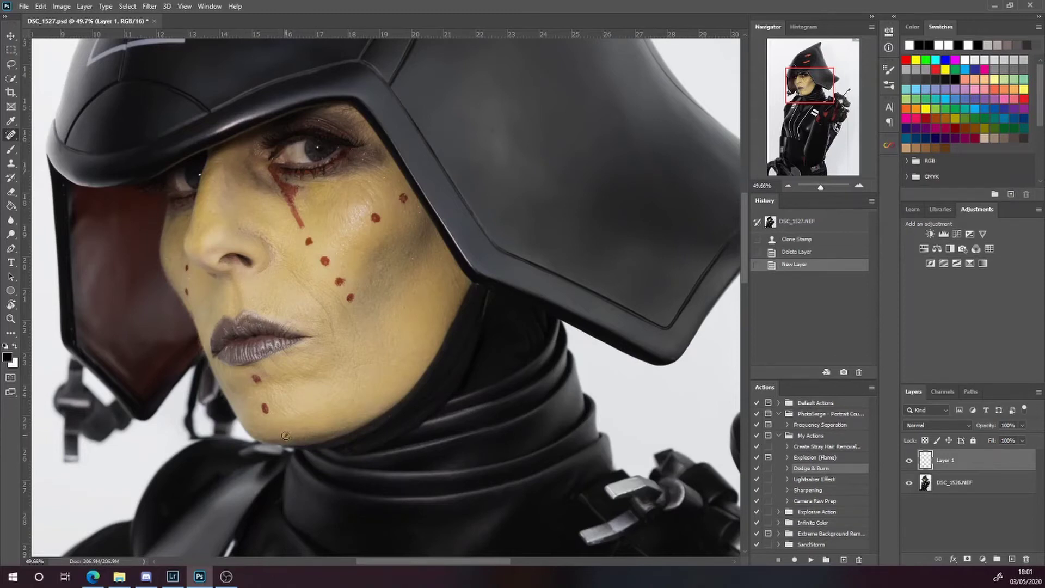
{"action": "left_click", "coordinate": [286, 434]}
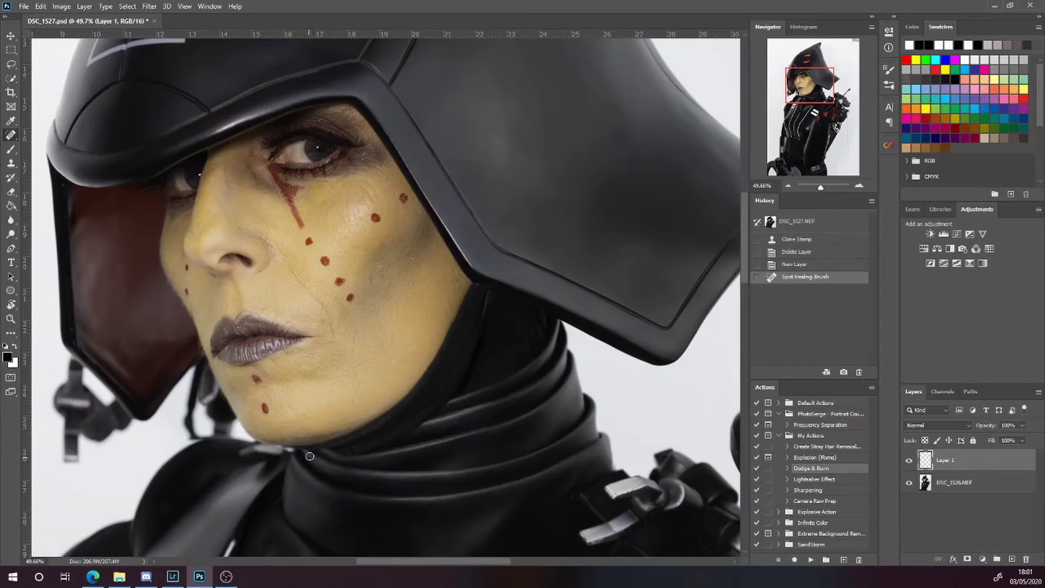
{"action": "key", "text": "ctrl+plus"}
{"action": "key", "text": "ctrl+plus"}
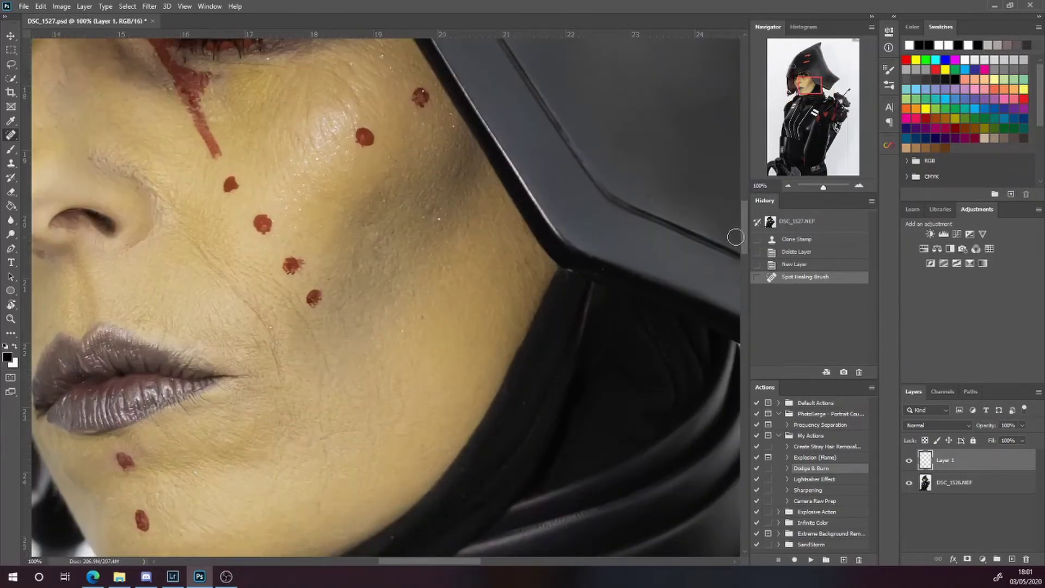
{"action": "left_click_drag", "start_coordinate": [744, 233], "coordinate": [746, 250]}
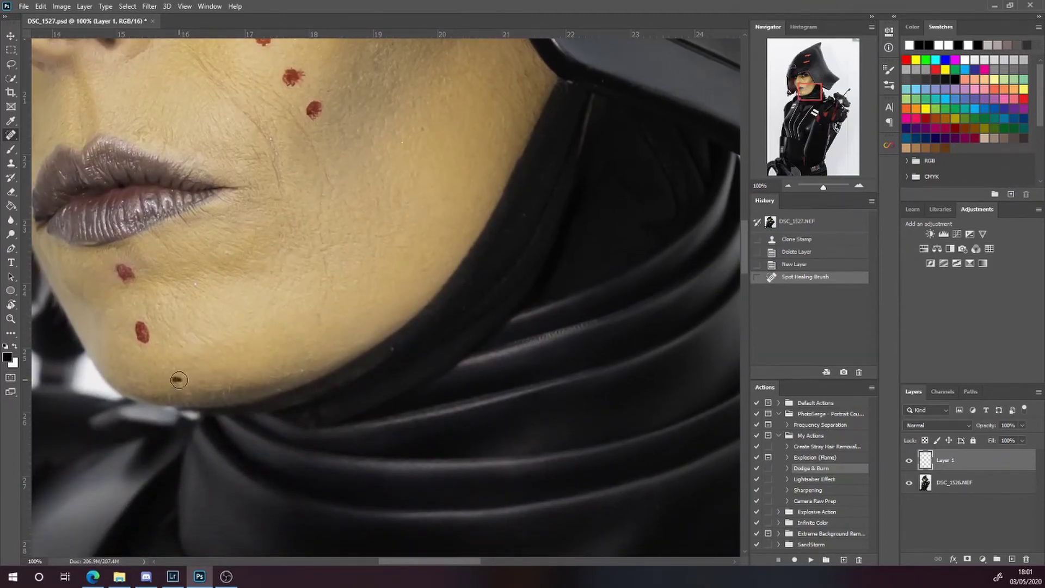
{"action": "left_click_drag", "start_coordinate": [178, 379], "coordinate": [183, 383]}
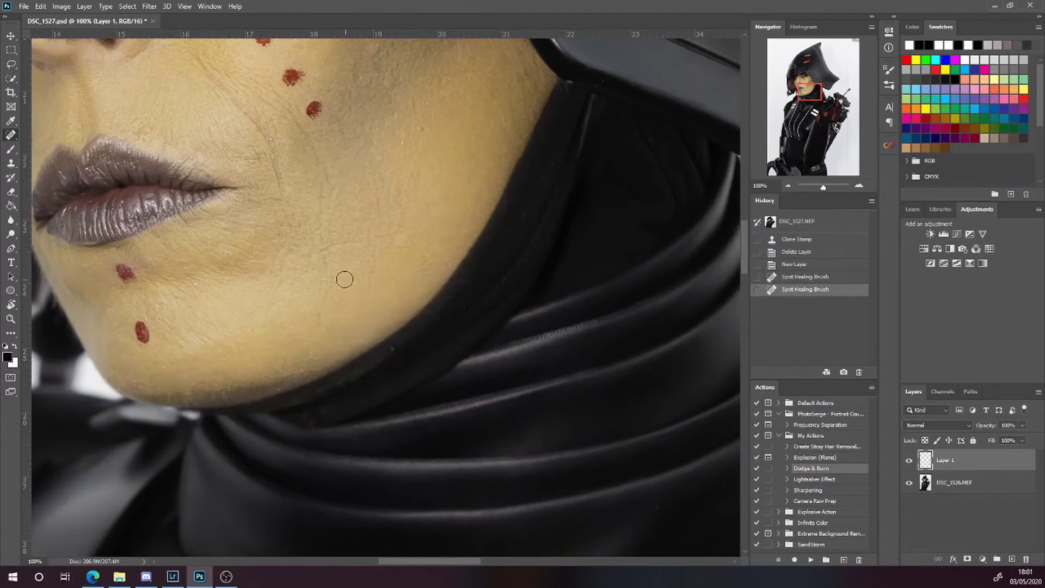
Clone clean skin over the lower part of the smile line beside the mouth corner with a small Clone Stamp brush
{"action": "right_click", "coordinate": [10, 166]}
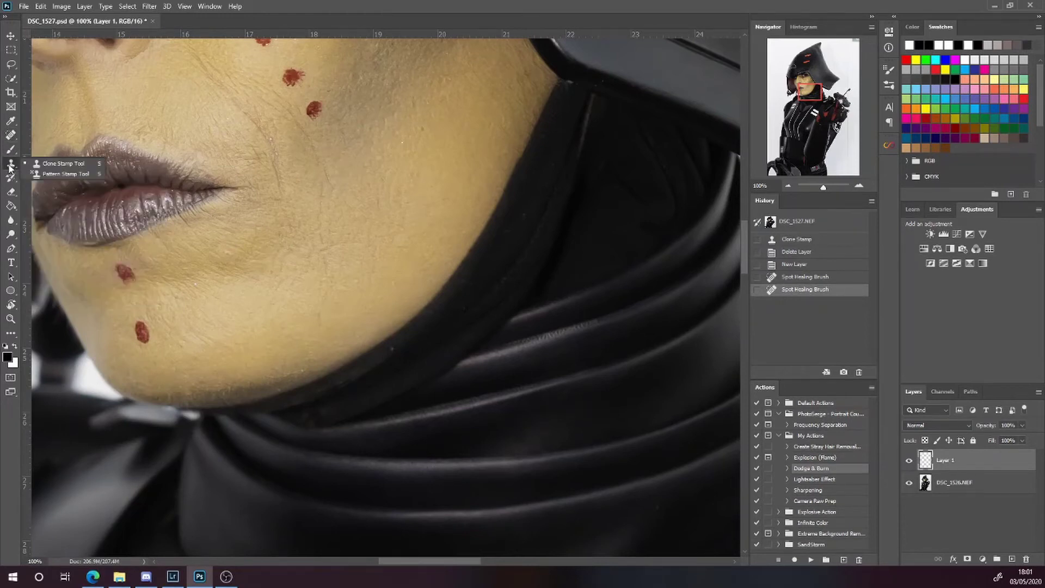
{"action": "left_click", "coordinate": [60, 163]}
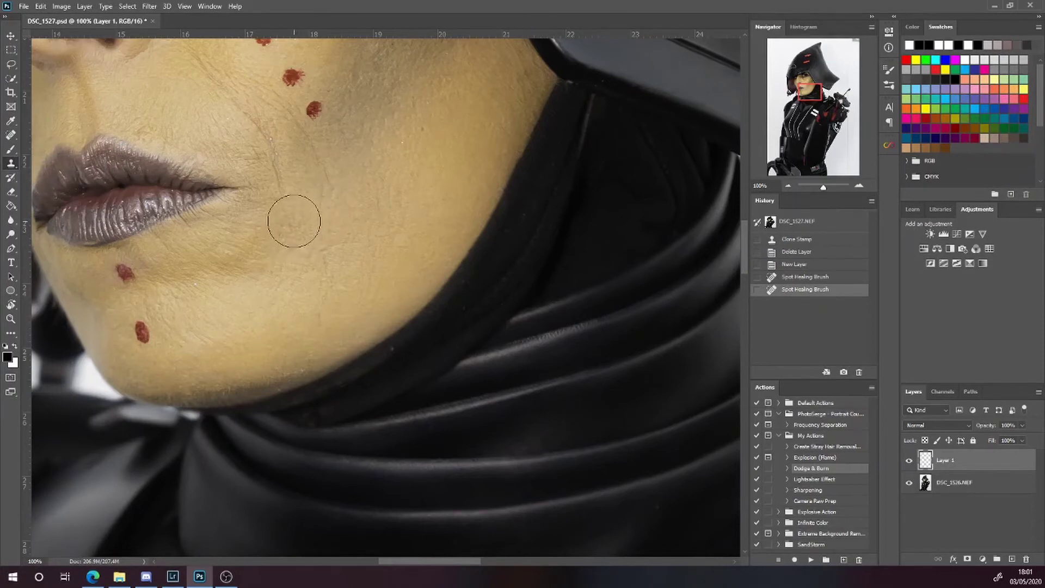
{"action": "key", "text": "bracketleft"}
{"action": "key", "text": "bracketleft"}
{"action": "key", "text": "bracketleft"}
{"action": "key", "text": "bracketleft"}
{"action": "key", "text": "bracketleft"}
{"action": "key", "text": "bracketleft"}
{"action": "left_click", "coordinate": [268, 188], "text": "alt"}
{"action": "left_click", "coordinate": [270, 193], "text": "alt"}
{"action": "left_click", "coordinate": [276, 197], "text": "alt"}
{"action": "left_click", "coordinate": [271, 194], "text": "alt"}
{"action": "left_click", "coordinate": [272, 193], "text": "alt"}
{"action": "left_click", "coordinate": [282, 188]}
{"action": "left_click", "coordinate": [278, 184]}
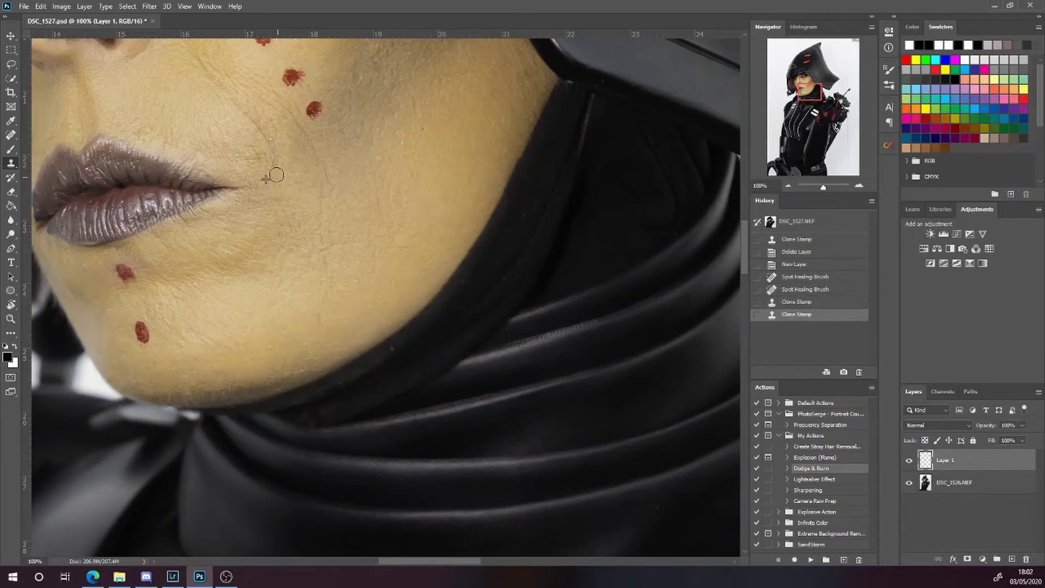
{"action": "left_click", "coordinate": [275, 173]}
{"action": "left_click", "coordinate": [271, 167]}
{"action": "left_click", "coordinate": [272, 163]}
{"action": "left_click", "coordinate": [267, 161]}
{"action": "left_click", "coordinate": [273, 154]}
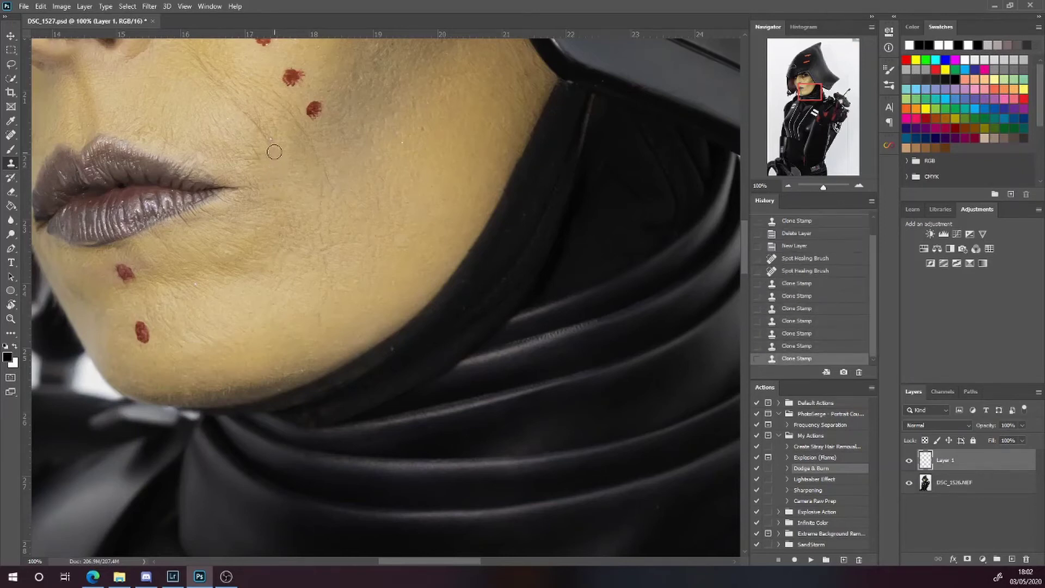
Clone out the upper part of the smile line on the cheek, between the upper lip and the red dots
{"action": "left_click", "coordinate": [272, 151]}
{"action": "left_click", "coordinate": [256, 131]}
{"action": "left_click", "coordinate": [249, 123]}
{"action": "left_click", "coordinate": [245, 114]}
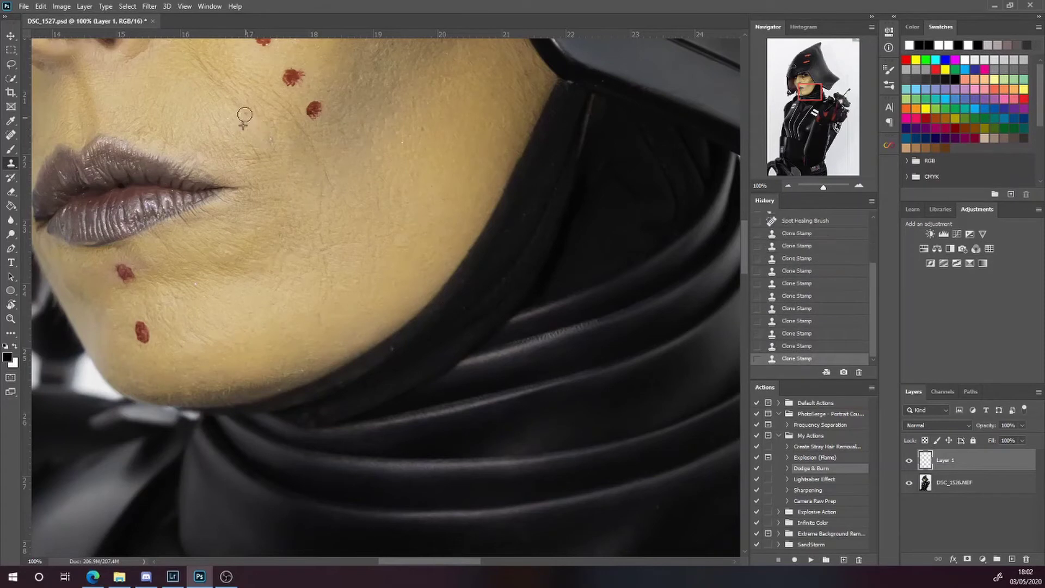
{"action": "left_click", "coordinate": [245, 114]}
{"action": "left_click", "coordinate": [246, 120]}
{"action": "left_click", "coordinate": [253, 128]}
Clone freshly sampled skin over the marks beneath the lowest red cheek dot and on the lower cheek
{"action": "left_click_drag", "start_coordinate": [248, 131], "coordinate": [261, 210]}
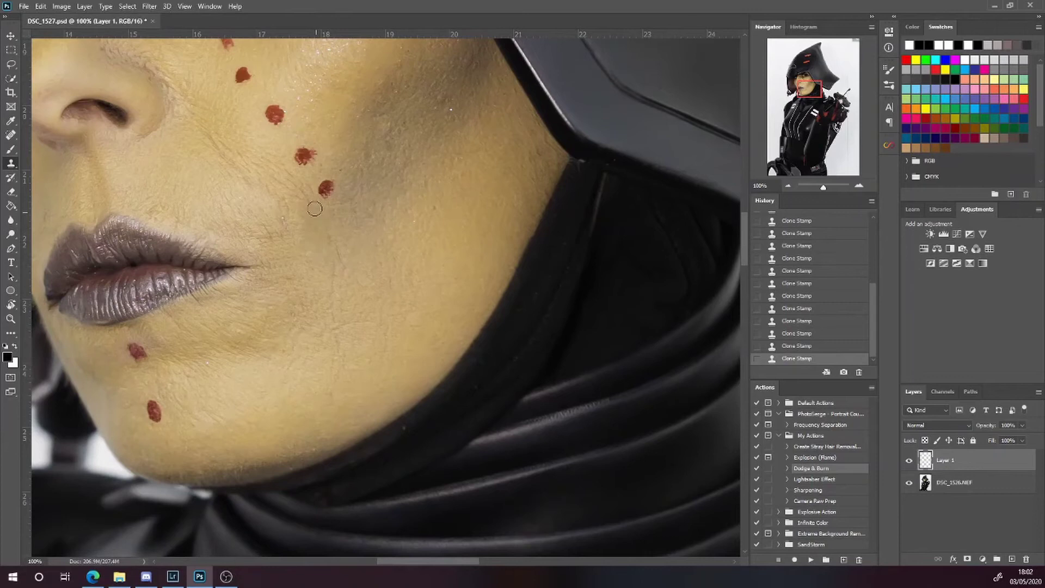
{"action": "left_click", "coordinate": [281, 185], "text": "alt"}
{"action": "left_click", "coordinate": [331, 228]}
{"action": "key", "text": "alt"}
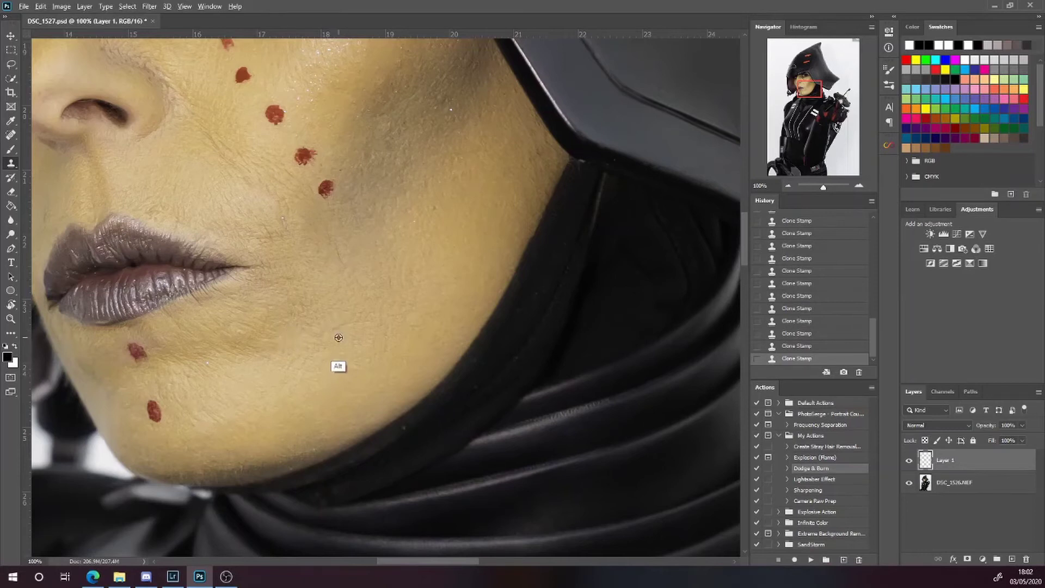
{"action": "left_click", "coordinate": [338, 338], "text": "alt"}
{"action": "left_click", "coordinate": [366, 314]}
{"action": "left_click", "coordinate": [254, 196], "text": "alt"}
Smooth the remaining skin lines beside the mouth corner and on the lower cheek with newly sampled Clone Stamp strokes
{"action": "left_click_drag", "start_coordinate": [823, 187], "coordinate": [823, 187]}
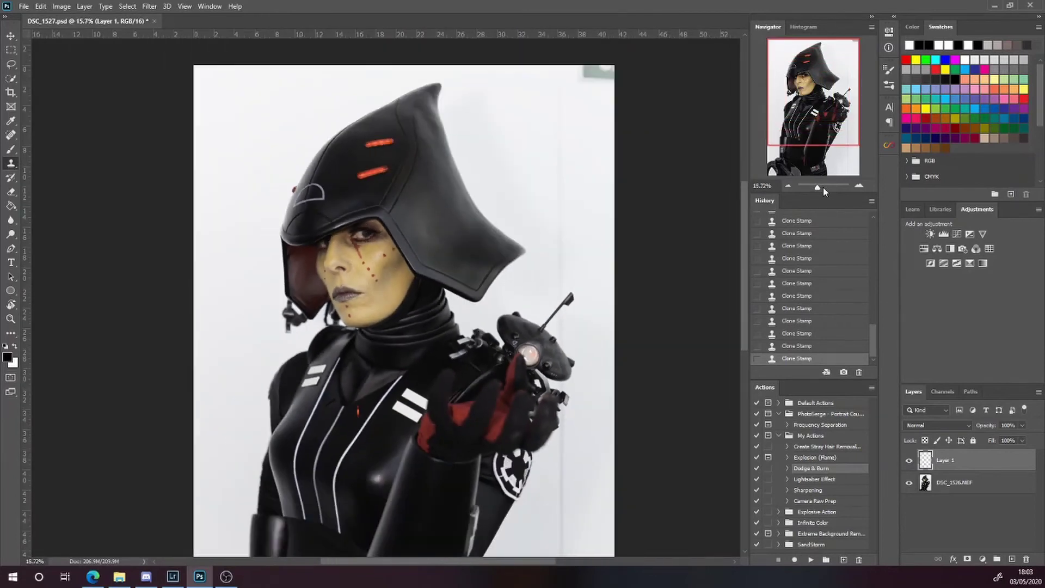
{"action": "left_click", "coordinate": [823, 187]}
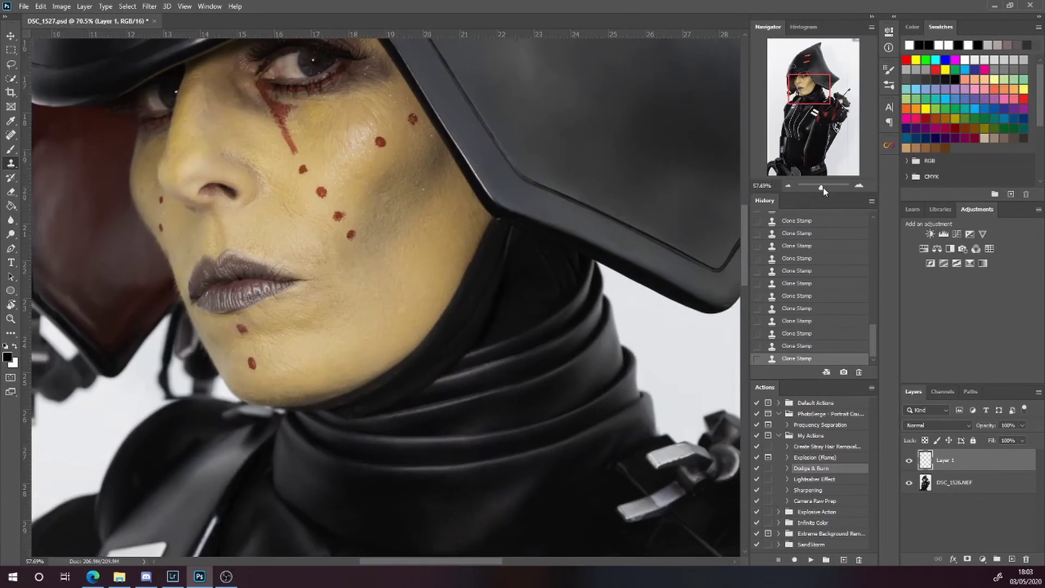
{"action": "left_click_drag", "start_coordinate": [823, 188], "coordinate": [824, 188]}
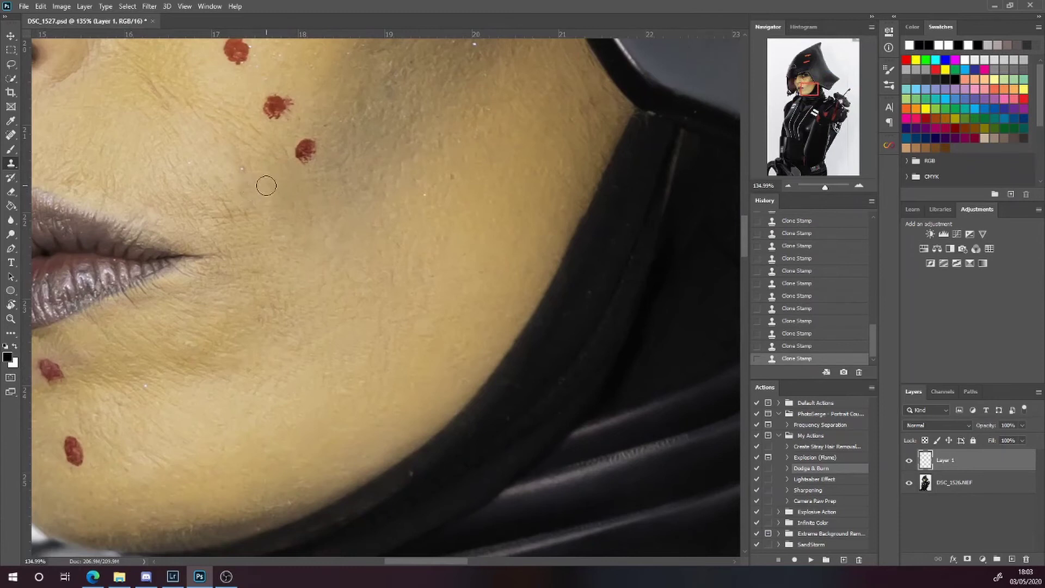
{"action": "key", "text": "alt"}
{"action": "left_click", "coordinate": [226, 167], "text": "alt"}
{"action": "left_click", "coordinate": [202, 161], "text": "alt"}
{"action": "left_click", "coordinate": [223, 196], "text": "alt"}
{"action": "left_click_drag", "start_coordinate": [263, 201], "coordinate": [248, 197]}
{"action": "left_click", "coordinate": [300, 364], "text": "alt"}
{"action": "left_click_drag", "start_coordinate": [296, 352], "coordinate": [310, 346]}
Check the nose and cheeks up close, and review the whole portrait
{"action": "left_click_drag", "start_coordinate": [188, 423], "coordinate": [434, 413]}
{"action": "left_click_drag", "start_coordinate": [405, 321], "coordinate": [420, 449]}
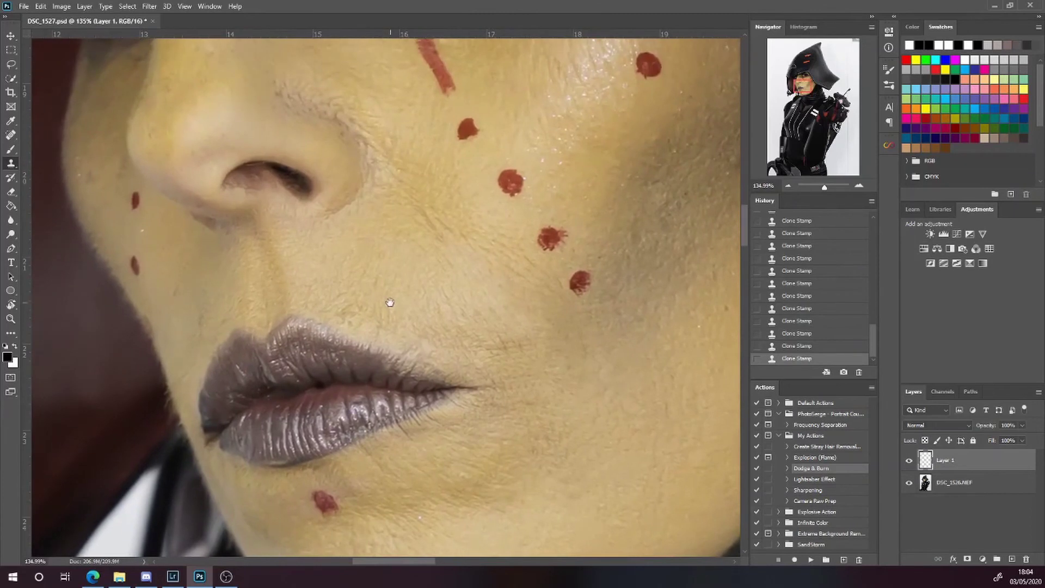
{"action": "left_click_drag", "start_coordinate": [390, 303], "coordinate": [388, 413]}
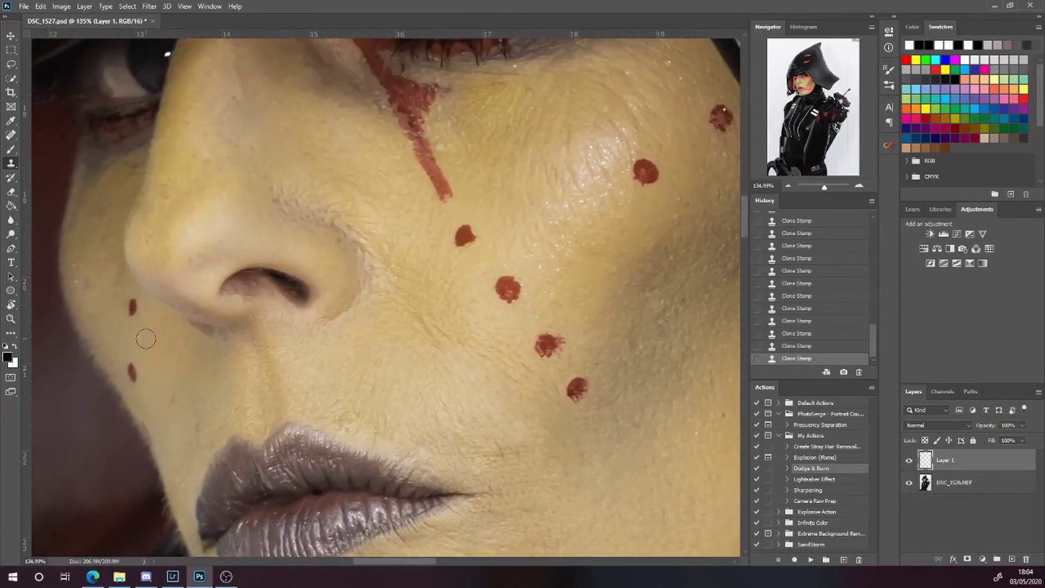
{"action": "key", "text": "bracketleft"}
{"action": "key", "text": "bracketleft"}
{"action": "left_click_drag", "start_coordinate": [826, 188], "coordinate": [822, 188]}
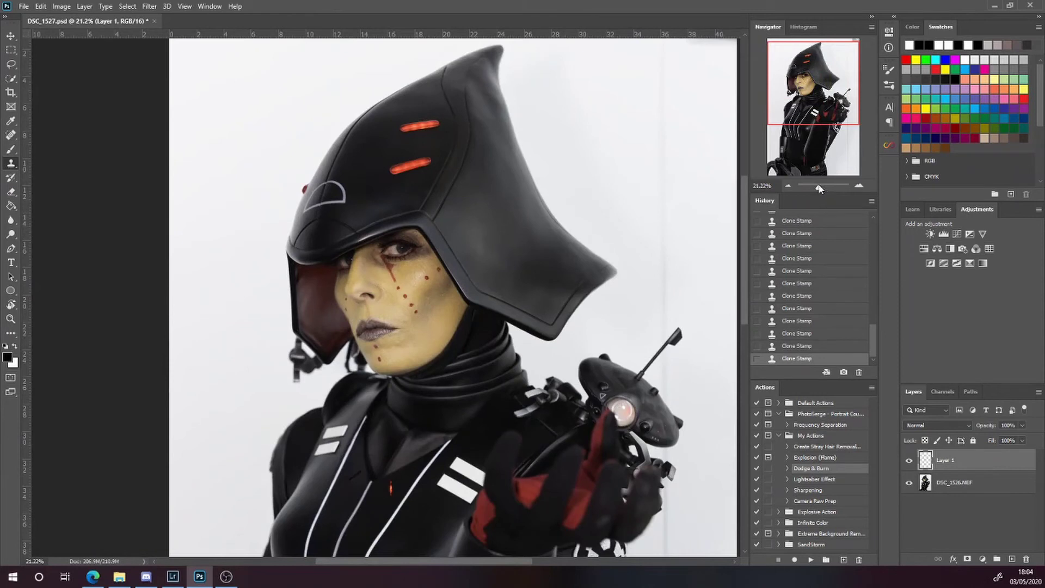
{"action": "left_click_drag", "start_coordinate": [819, 188], "coordinate": [815, 186]}
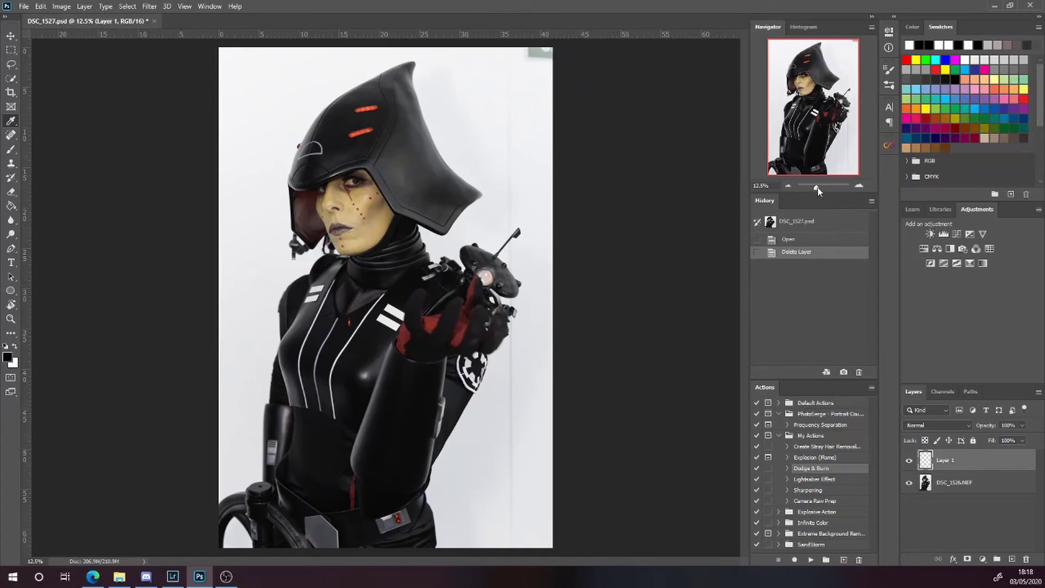
Cover the green sign in the background's upper corner with sampled white wall using an enlarged Clone Stamp brush
{"action": "left_click_drag", "start_coordinate": [817, 189], "coordinate": [821, 189]}
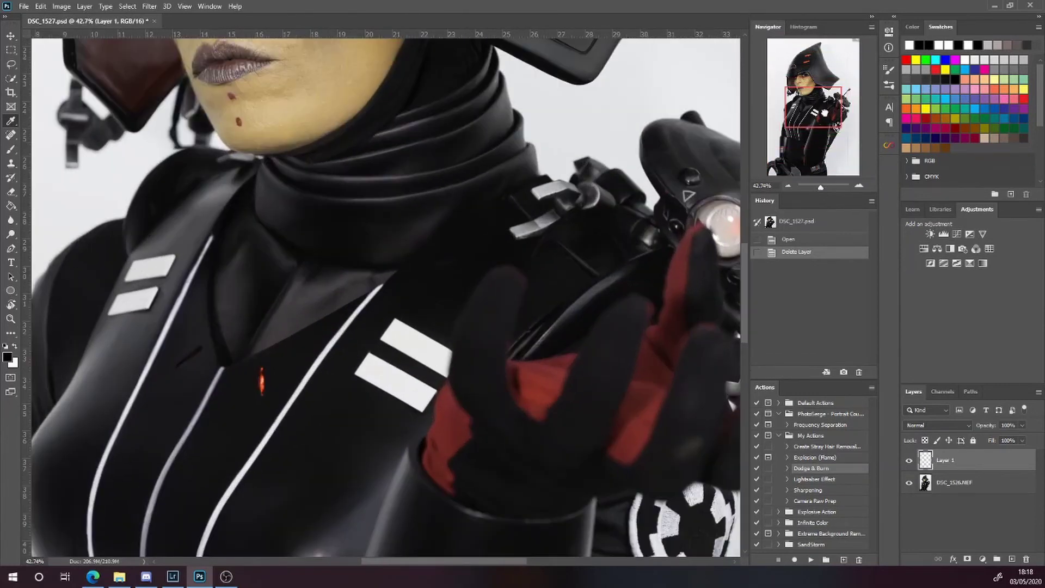
{"action": "left_click_drag", "start_coordinate": [819, 99], "coordinate": [837, 51]}
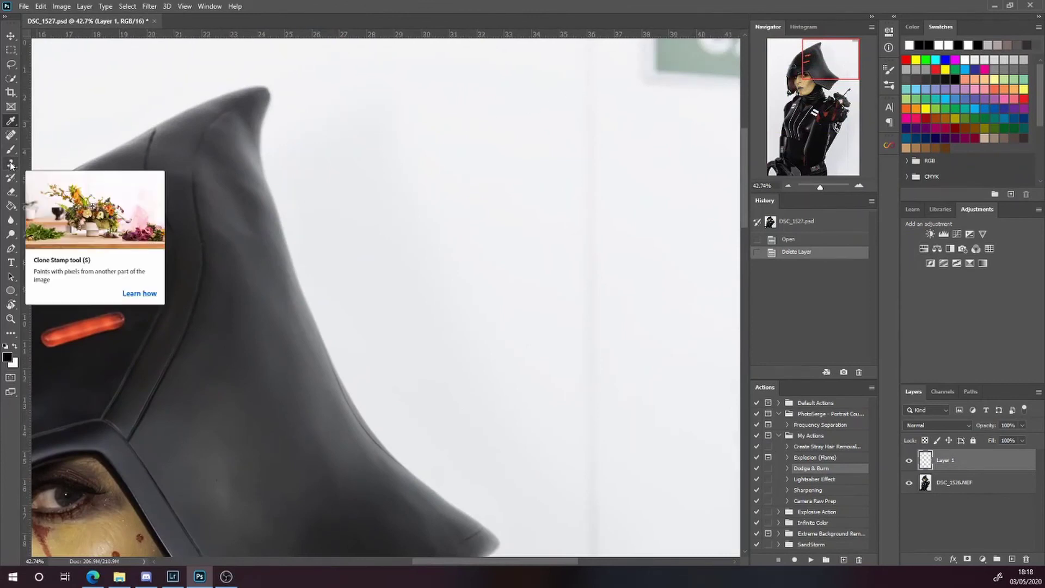
{"action": "left_click_drag", "start_coordinate": [10, 165], "coordinate": [44, 163]}
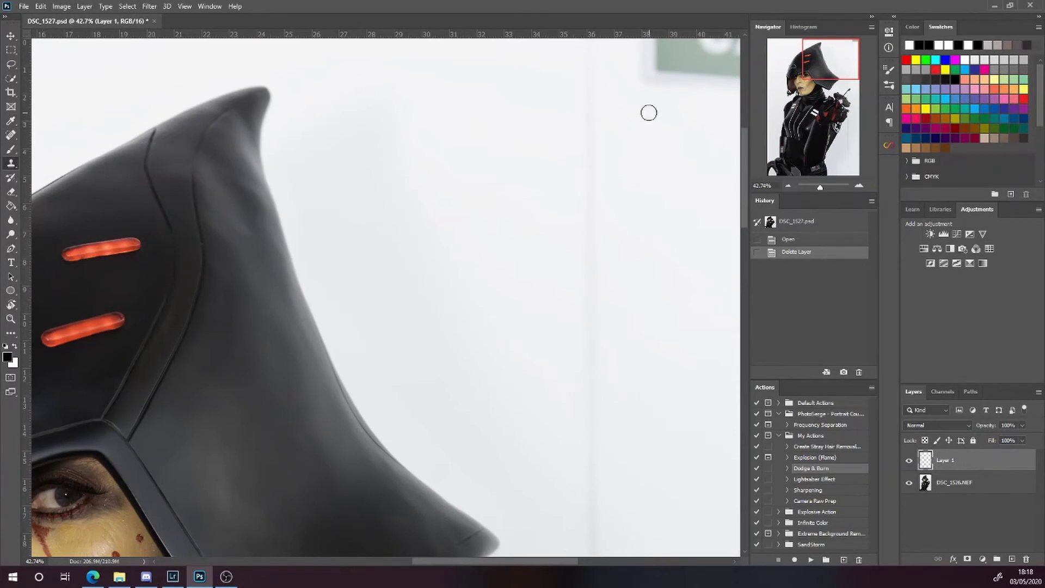
{"action": "key", "text": "bracketright"}
{"action": "key", "text": "bracketright"}
{"action": "key", "text": "bracketright"}
{"action": "key", "text": "bracketright"}
{"action": "key", "text": "bracketright"}
{"action": "key", "text": "bracketright"}
{"action": "key", "text": "alt"}
{"action": "left_click", "coordinate": [658, 113], "text": "alt"}
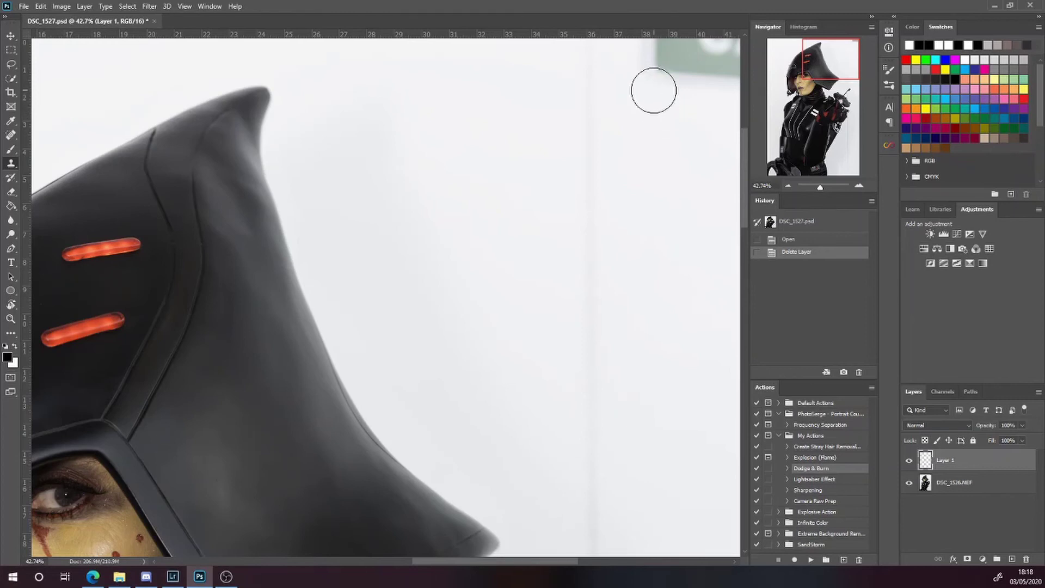
{"action": "left_click", "coordinate": [657, 90]}
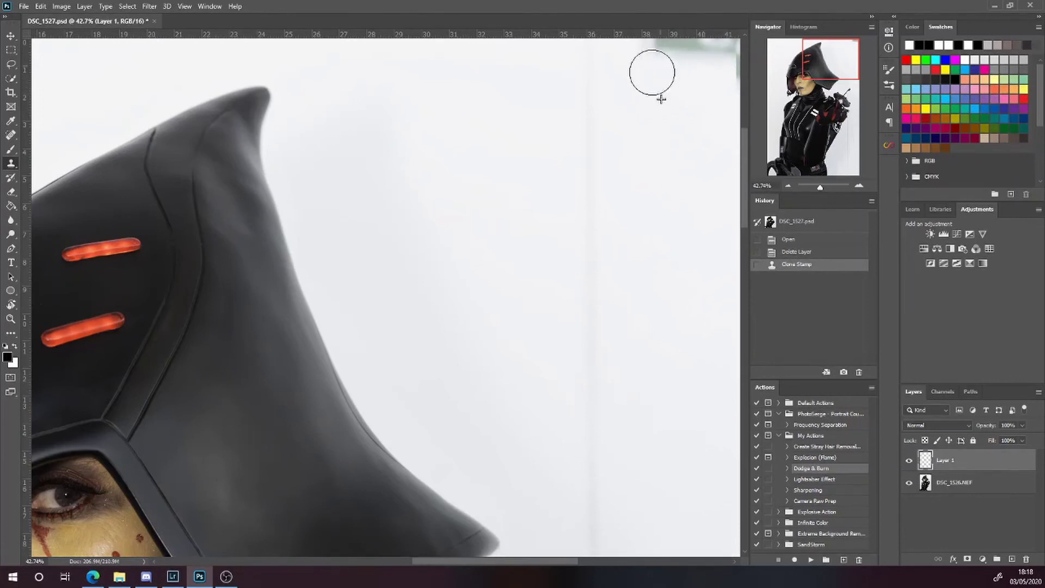
{"action": "left_click", "coordinate": [677, 82]}
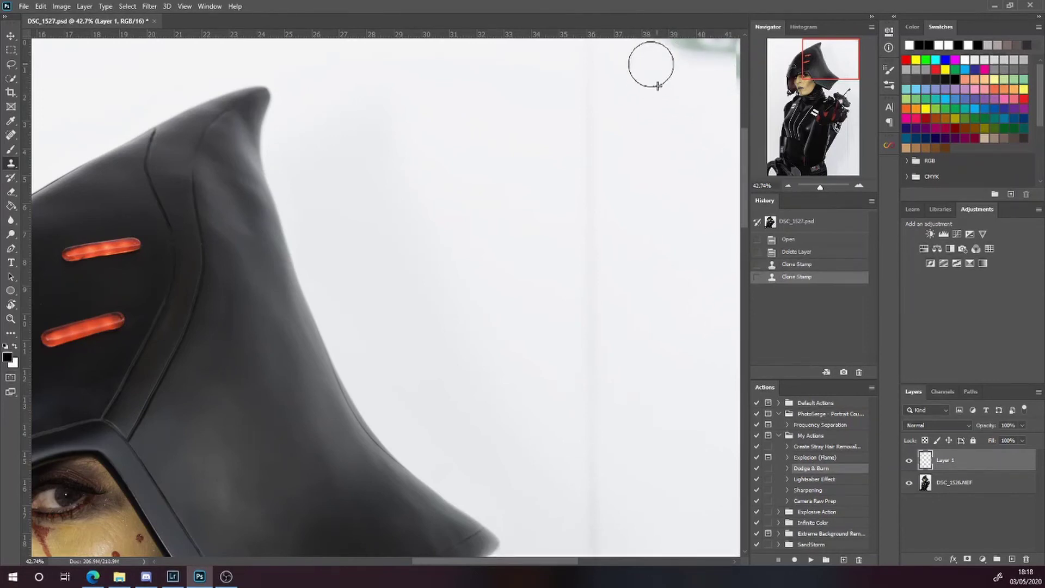
{"action": "left_click", "coordinate": [693, 71]}
{"action": "left_click", "coordinate": [716, 78]}
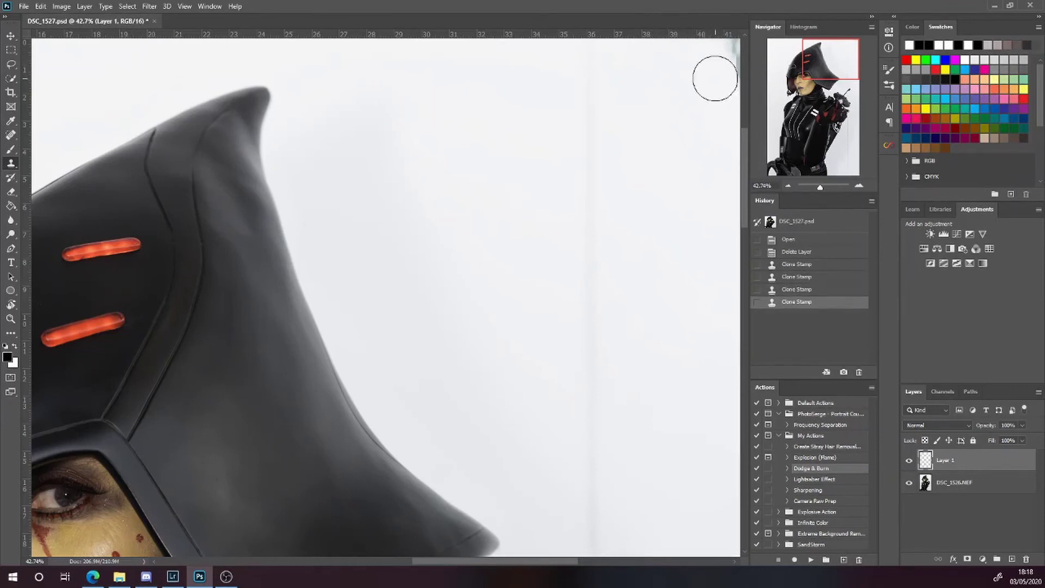
{"action": "left_click", "coordinate": [726, 91]}
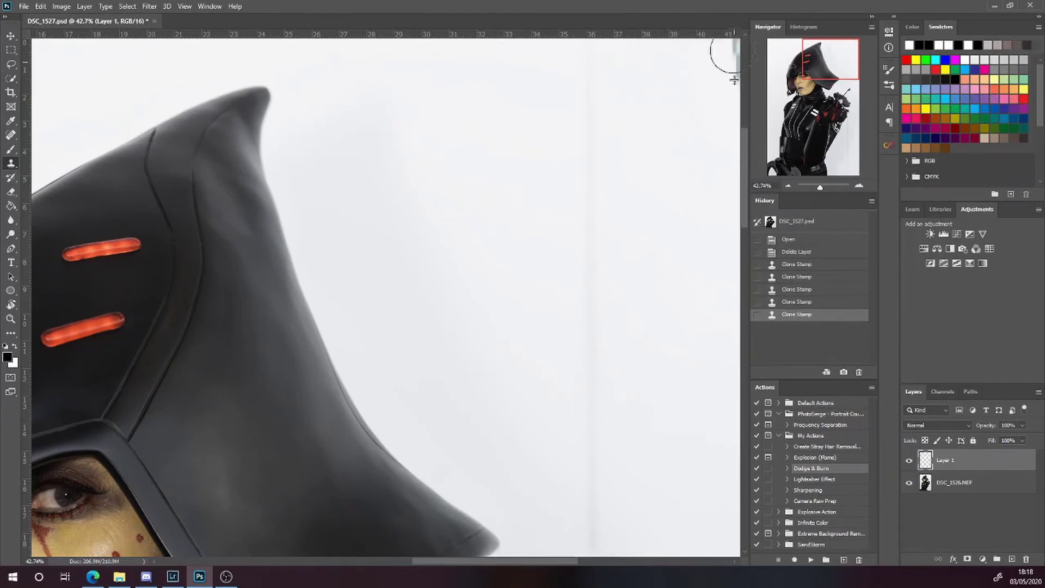
{"action": "left_click", "coordinate": [725, 55]}
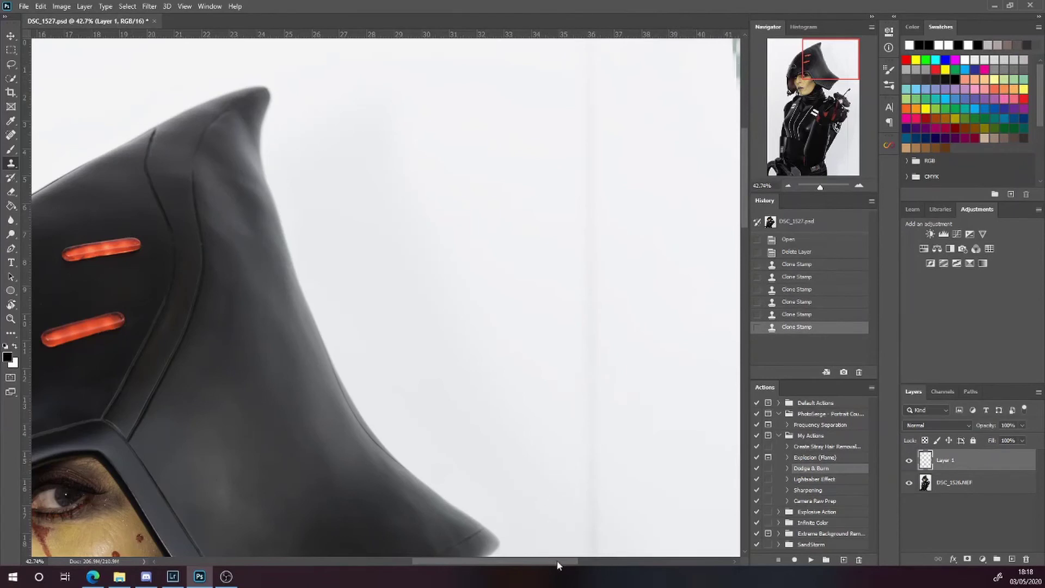
Clone white wall over the leftover green strip at the photo's outer edge
{"action": "left_click_drag", "start_coordinate": [555, 560], "coordinate": [568, 560]}
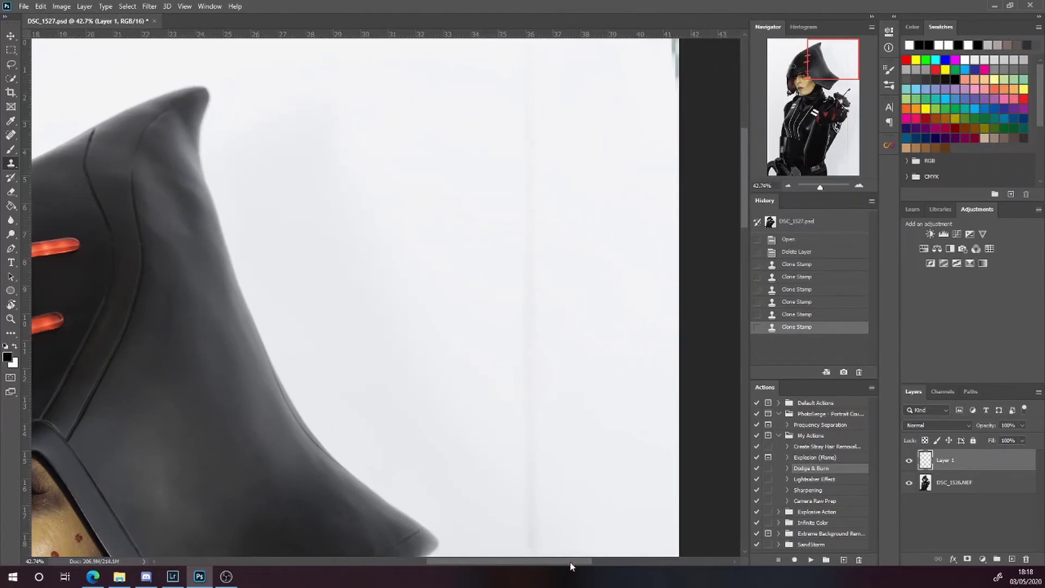
{"action": "left_click_drag", "start_coordinate": [688, 100], "coordinate": [683, 49]}
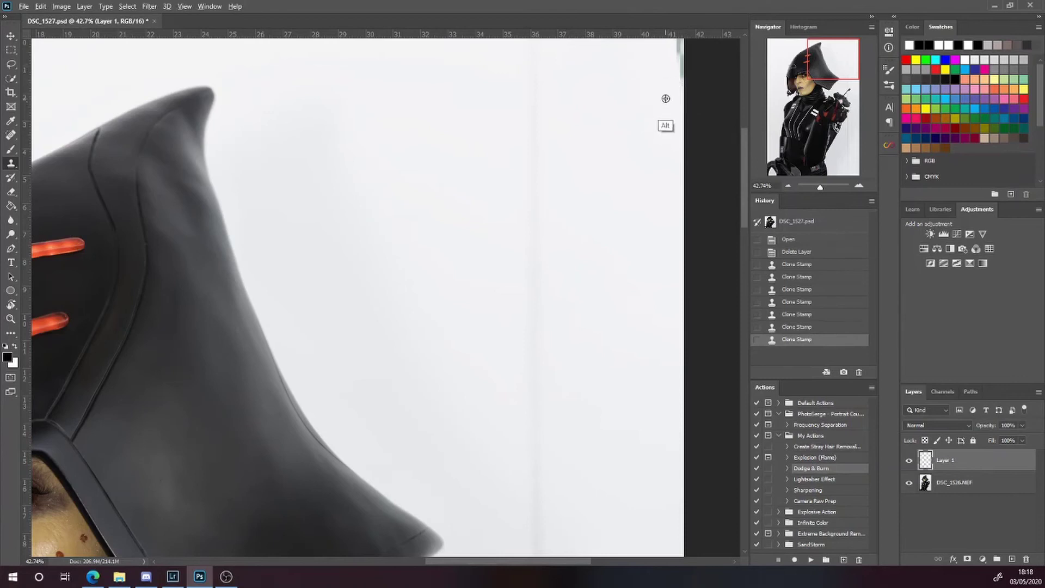
{"action": "left_click", "coordinate": [664, 101], "text": "alt"}
{"action": "mouse_move", "coordinate": [678, 87]}
{"action": "left_mouse_down"}
{"action": "mouse_move", "coordinate": [679, 59]}
{"action": "mouse_move", "coordinate": [669, 65]}
{"action": "left_mouse_up"}
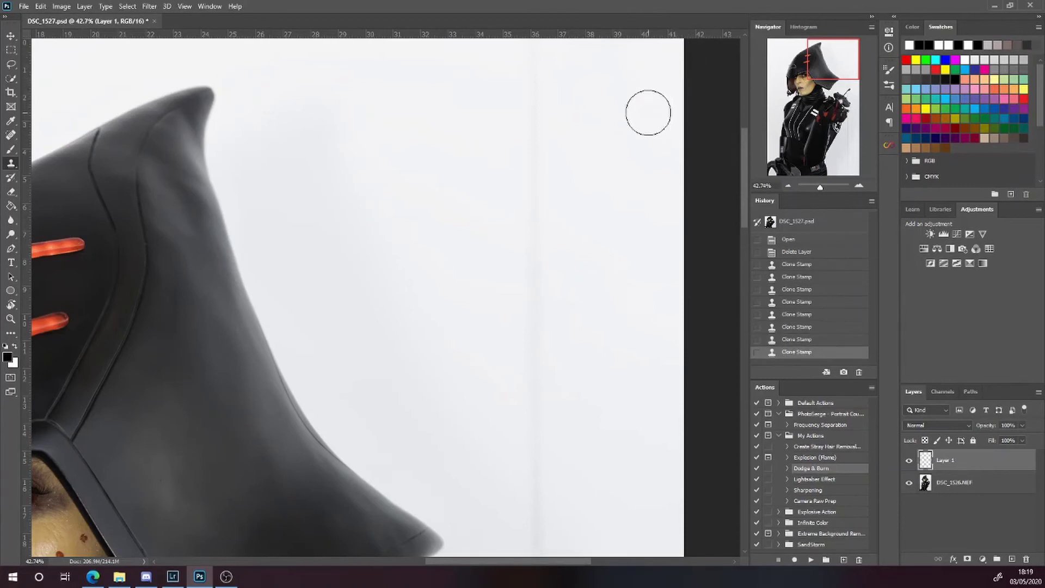
Clone out the vertical wall seam beside the upper helmet with a smaller Clone Stamp brush
{"action": "left_click_drag", "start_coordinate": [536, 55], "coordinate": [540, 69]}
{"action": "key", "text": "bracketleft"}
{"action": "key", "text": "bracketleft"}
{"action": "key", "text": "bracketleft"}
{"action": "key", "text": "bracketleft"}
{"action": "key", "text": "bracketleft"}
{"action": "left_click", "coordinate": [536, 331]}
{"action": "left_click_drag", "start_coordinate": [529, 246], "coordinate": [540, 551]}
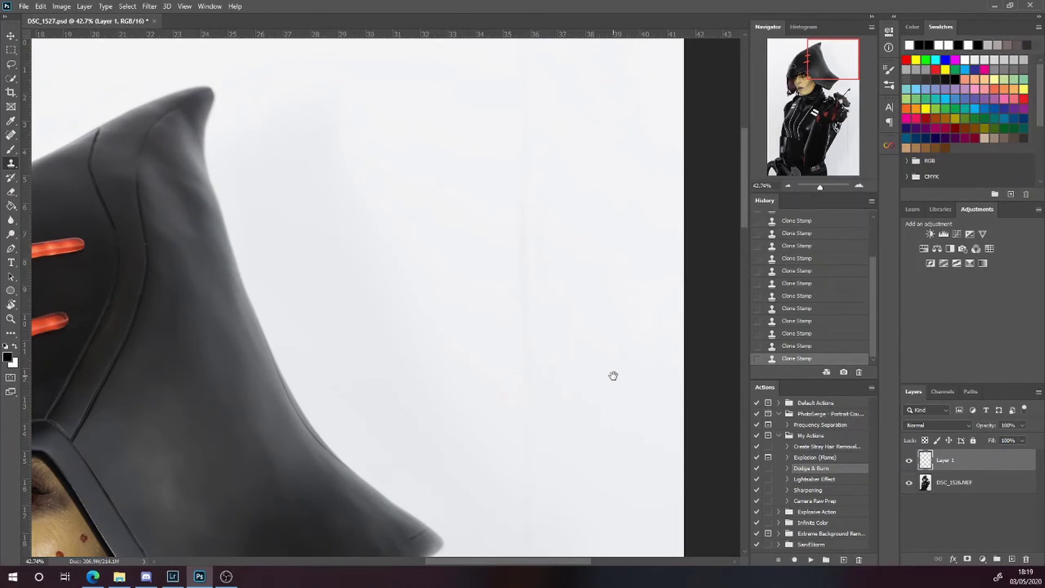
Clone out the wall seam between the helmet's pointed tip and the drone's antenna
{"action": "left_click_drag", "start_coordinate": [613, 375], "coordinate": [569, 136]}
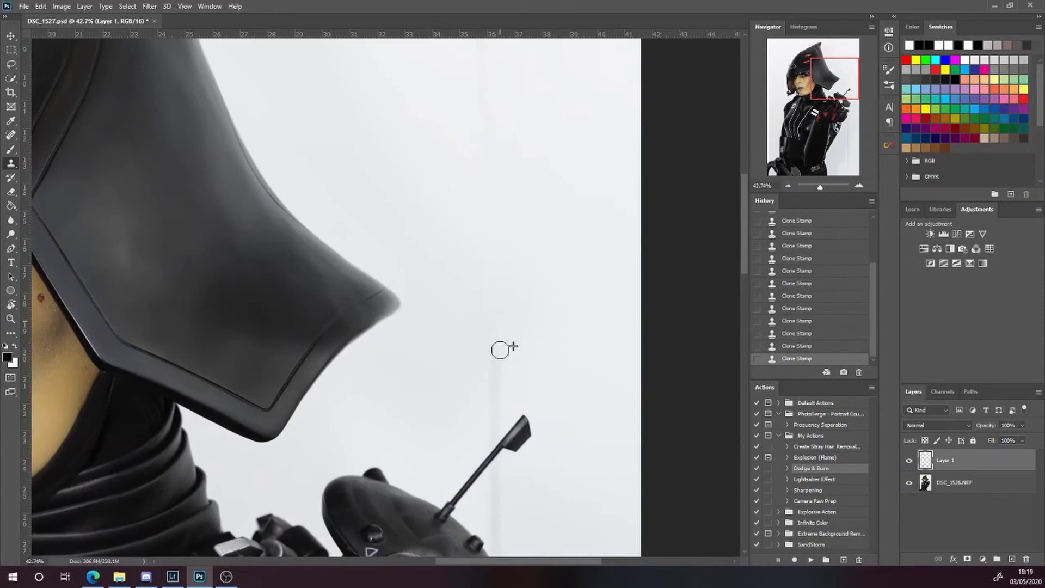
{"action": "left_click_drag", "start_coordinate": [500, 349], "coordinate": [497, 402]}
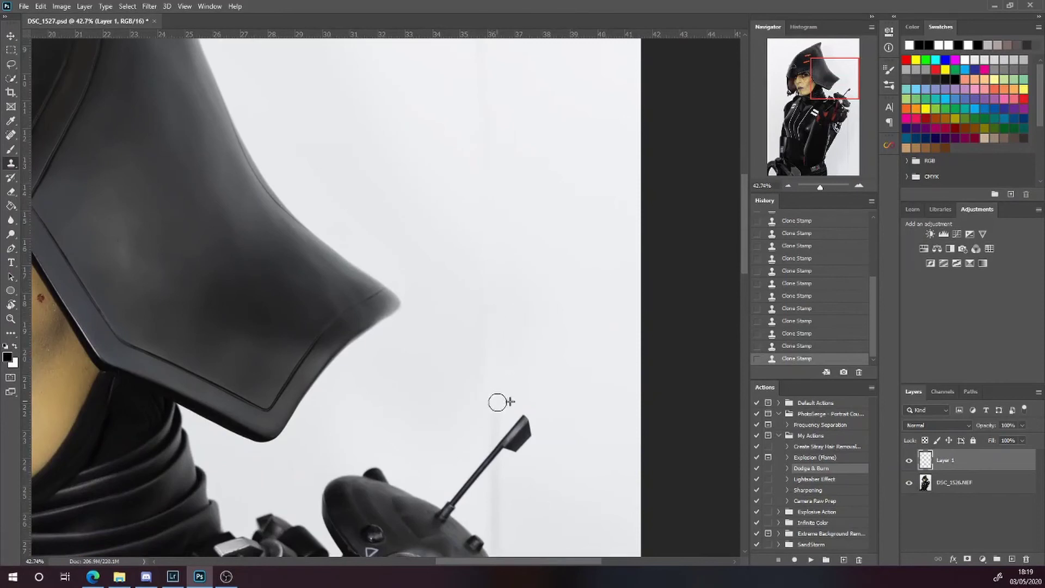
{"action": "left_click", "coordinate": [469, 428], "text": "alt"}
{"action": "left_click_drag", "start_coordinate": [491, 416], "coordinate": [491, 428]}
{"action": "mouse_move", "coordinate": [491, 419]}
{"action": "left_mouse_down"}
{"action": "mouse_move", "coordinate": [481, 446]}
{"action": "mouse_move", "coordinate": [493, 424]}
{"action": "left_mouse_up"}
{"action": "left_click", "coordinate": [468, 420], "text": "alt"}
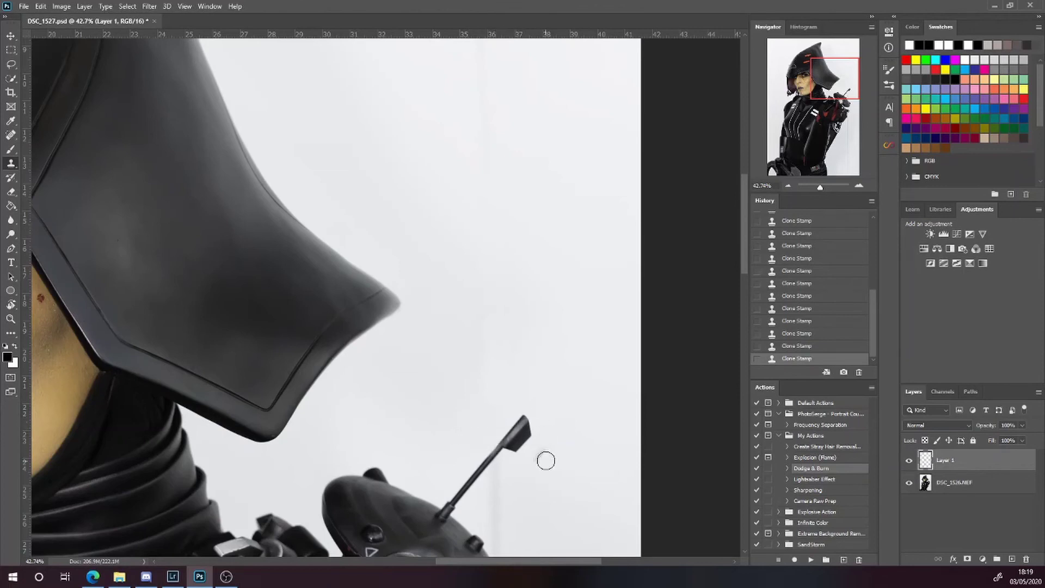
Clone out the wall seam between the drone's antenna and its body with white wall sampled beside it
{"action": "left_click_drag", "start_coordinate": [531, 479], "coordinate": [522, 355]}
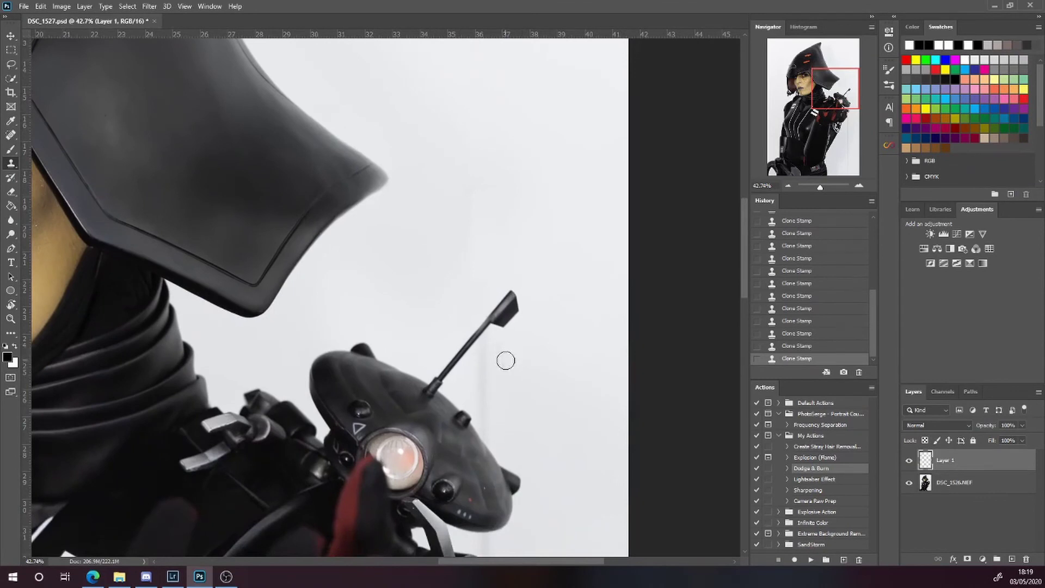
{"action": "left_click", "coordinate": [509, 360], "text": "alt"}
{"action": "left_click", "coordinate": [795, 347]}
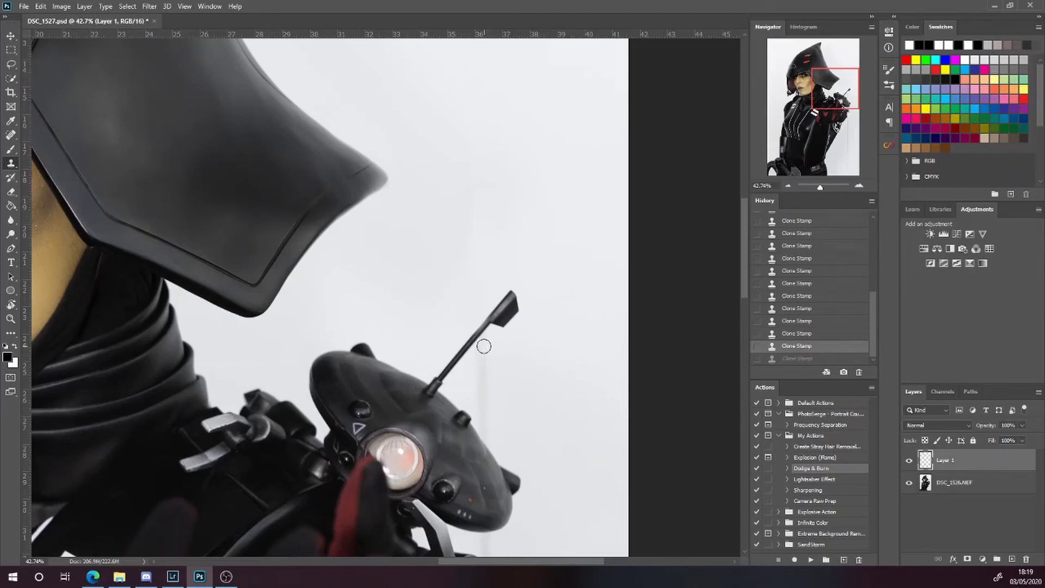
{"action": "mouse_move", "coordinate": [484, 346]}
{"action": "left_mouse_down"}
{"action": "mouse_move", "coordinate": [489, 435]}
{"action": "mouse_move", "coordinate": [479, 395]}
{"action": "mouse_move", "coordinate": [487, 376]}
{"action": "left_mouse_up"}
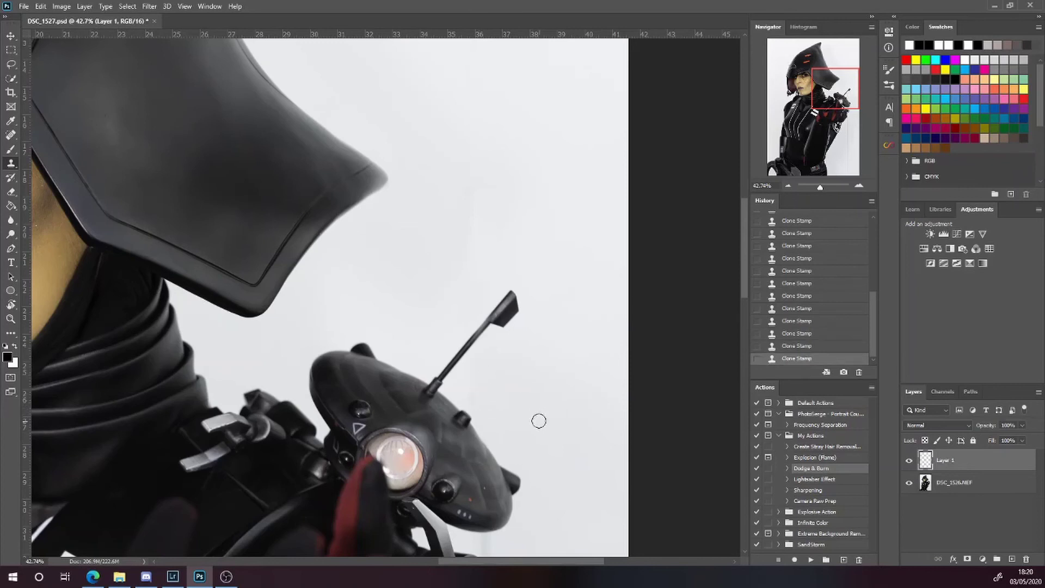
Clone out the short piece of wall seam between the drone's underside and its claw beside the gloved fingers
{"action": "mouse_move", "coordinate": [533, 433]}
{"action": "left_mouse_down"}
{"action": "mouse_move", "coordinate": [523, 298]}
{"action": "mouse_move", "coordinate": [474, 270]}
{"action": "left_mouse_up"}
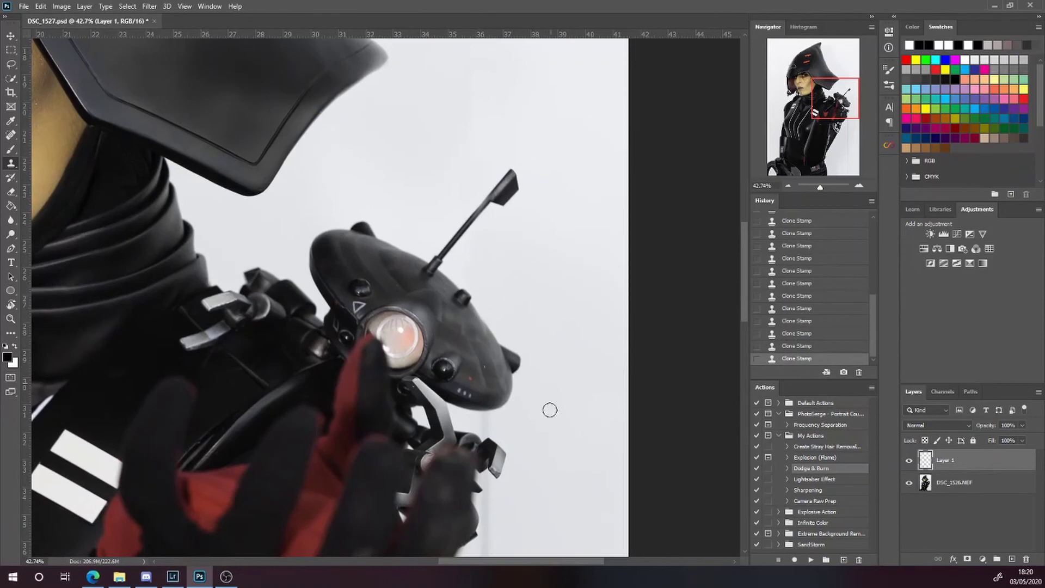
{"action": "left_click_drag", "start_coordinate": [536, 418], "coordinate": [533, 288]}
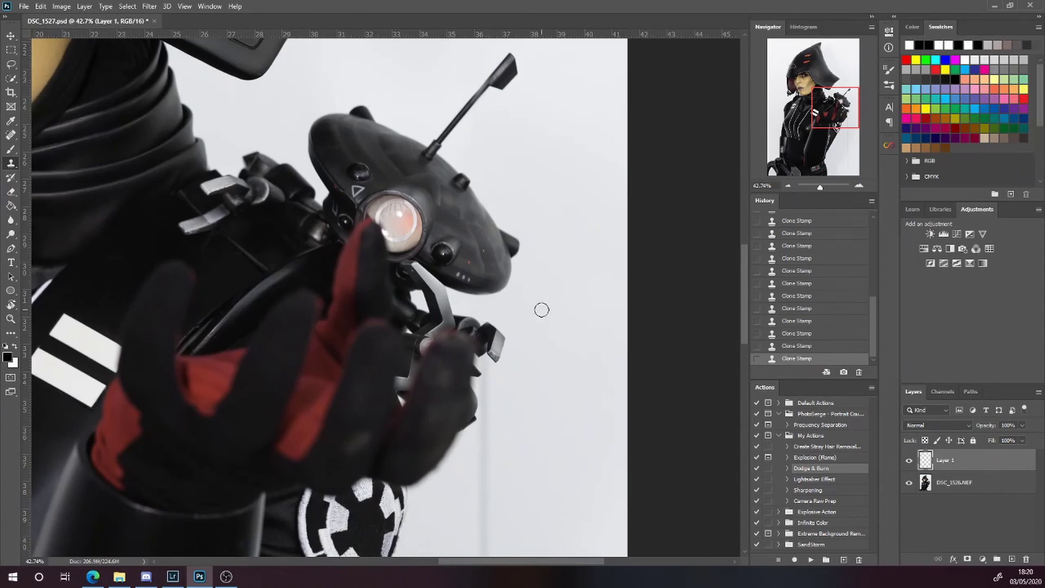
{"action": "left_click", "coordinate": [793, 347]}
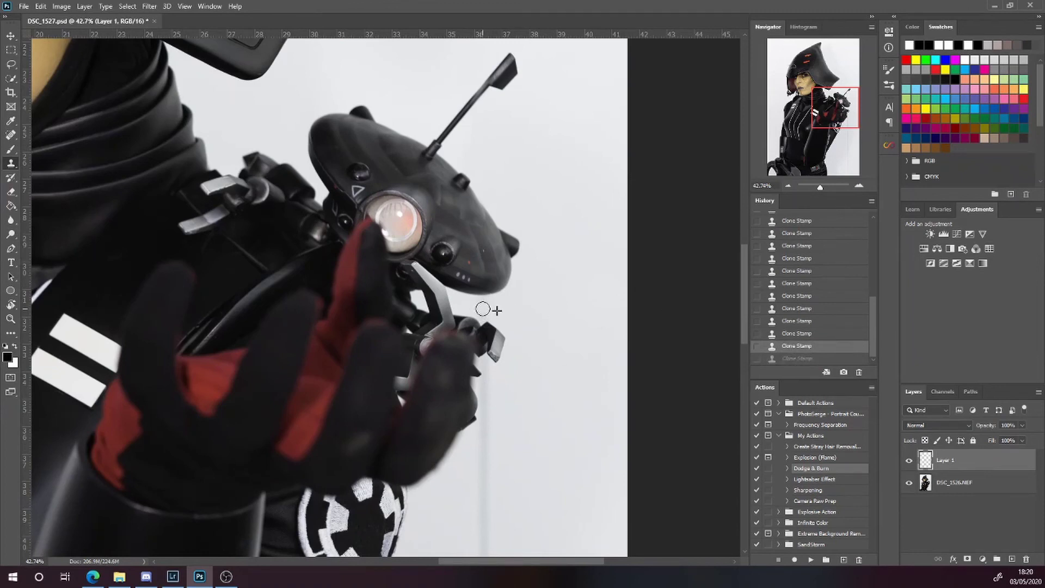
{"action": "left_click", "coordinate": [483, 309]}
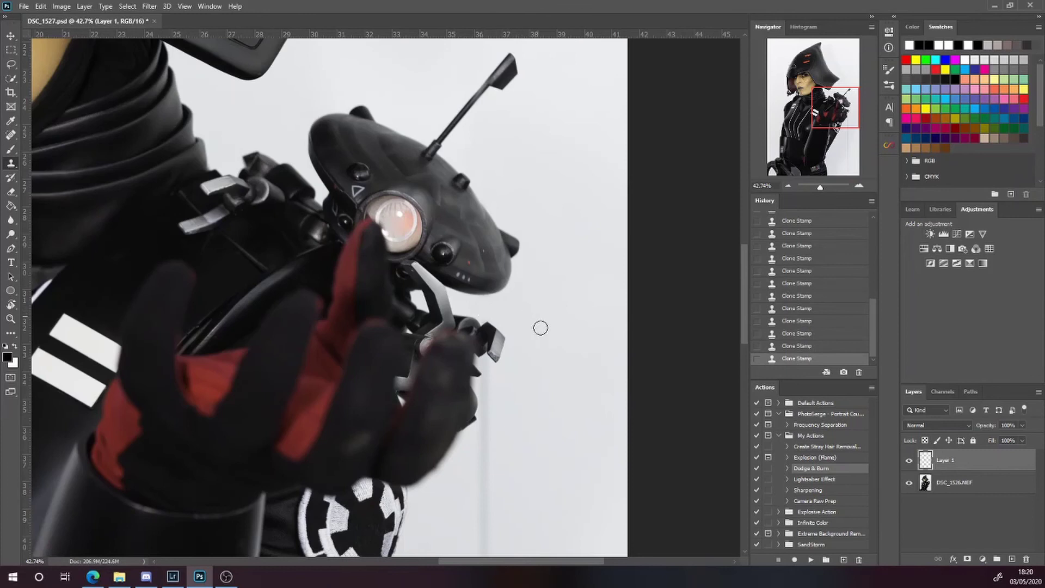
Clone out the wall seam from beside the gloved fingertips down past the round emblem on the sleeve
{"action": "left_click_drag", "start_coordinate": [524, 393], "coordinate": [504, 283]}
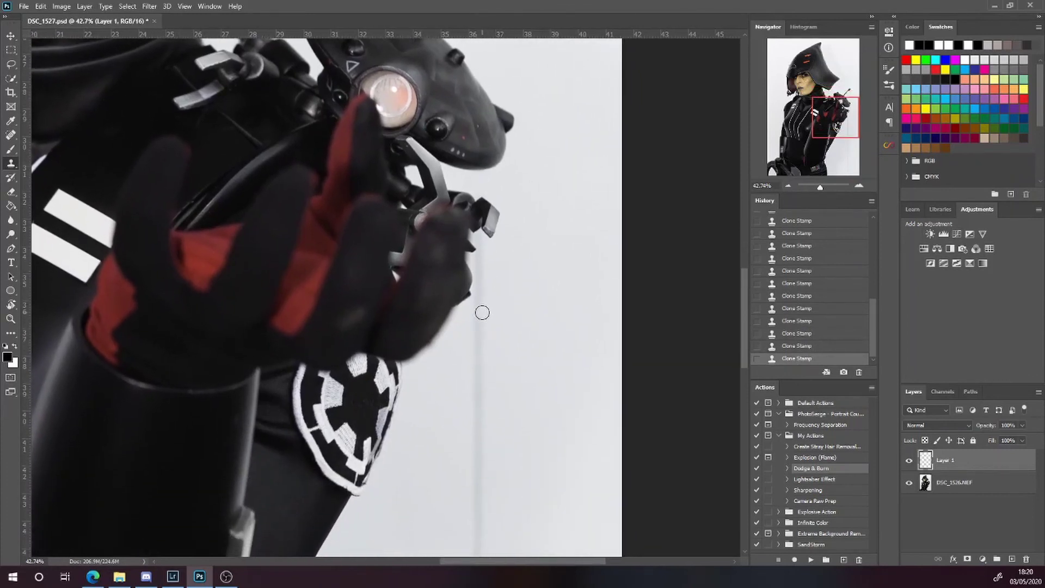
{"action": "left_click_drag", "start_coordinate": [477, 316], "coordinate": [478, 548]}
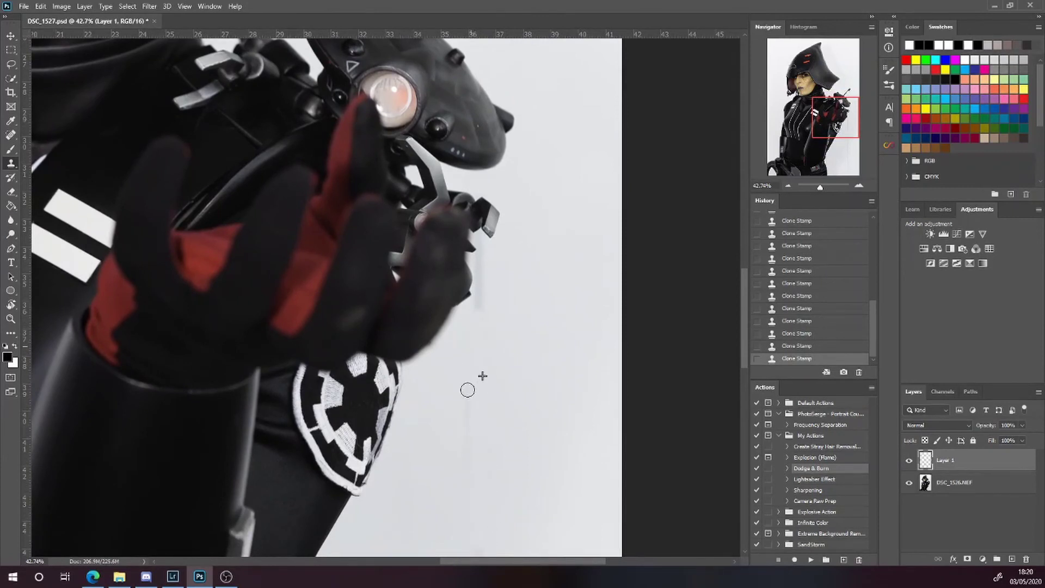
{"action": "left_click_drag", "start_coordinate": [468, 416], "coordinate": [469, 411]}
{"action": "left_click", "coordinate": [491, 396]}
{"action": "left_click", "coordinate": [497, 317], "text": "alt"}
{"action": "left_click_drag", "start_coordinate": [481, 310], "coordinate": [476, 266]}
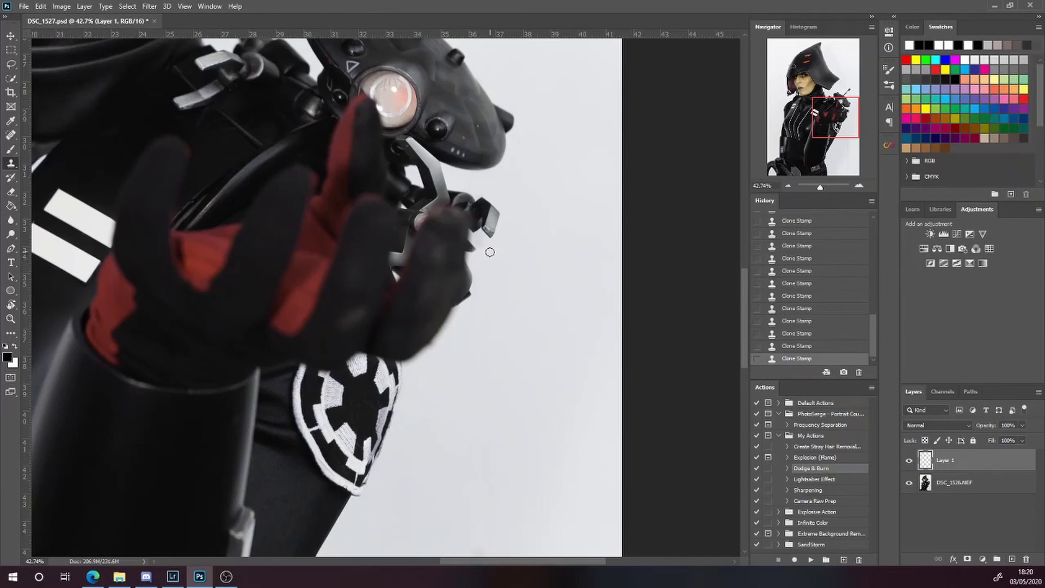
Clone out the remaining wall seam from below the round sleeve emblem to the photo's lower edge, and check the whole photo
{"action": "key", "text": "alt"}
{"action": "key", "text": "alt"}
{"action": "left_click_drag", "start_coordinate": [508, 402], "coordinate": [485, 226]}
{"action": "left_click_drag", "start_coordinate": [508, 384], "coordinate": [491, 281]}
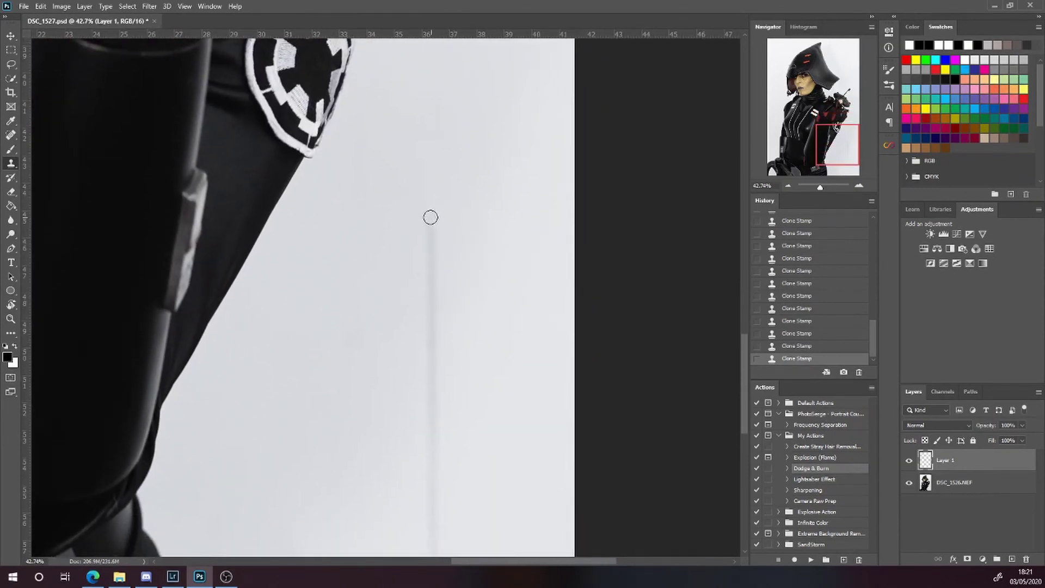
{"action": "left_click", "coordinate": [447, 216], "text": "alt"}
{"action": "left_click_drag", "start_coordinate": [432, 313], "coordinate": [436, 543]}
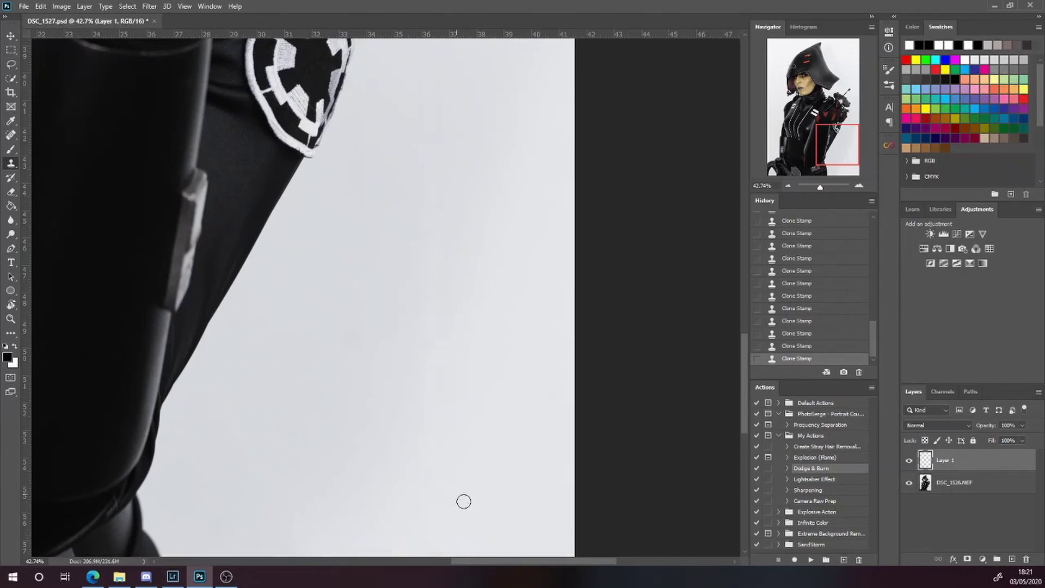
{"action": "mouse_move", "coordinate": [471, 504]}
{"action": "left_mouse_down"}
{"action": "mouse_move", "coordinate": [463, 307]}
{"action": "mouse_move", "coordinate": [417, 384]}
{"action": "mouse_move", "coordinate": [413, 458]}
{"action": "left_mouse_up"}
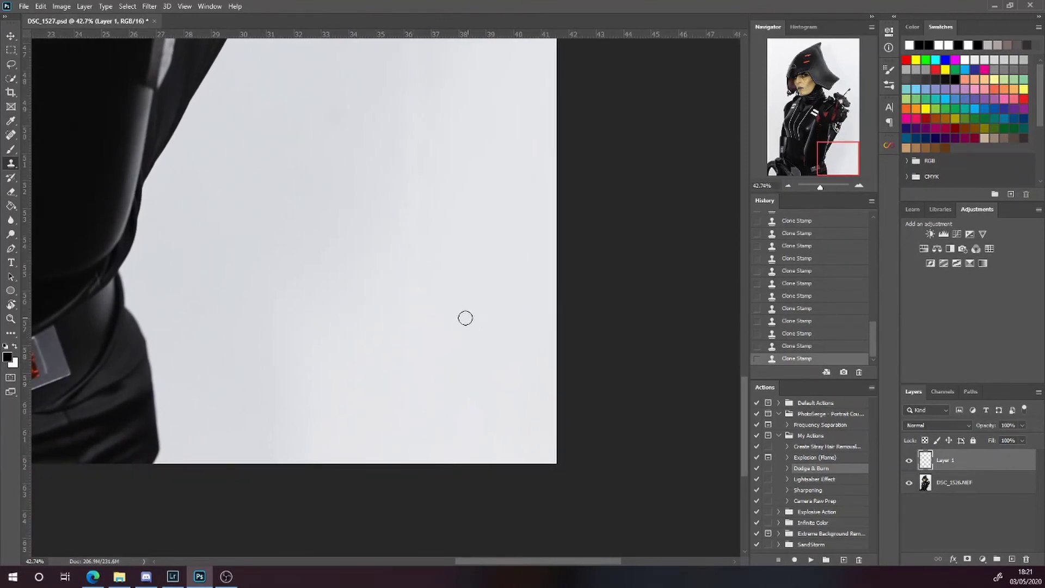
{"action": "left_click", "coordinate": [787, 185]}
{"action": "left_click", "coordinate": [787, 186]}
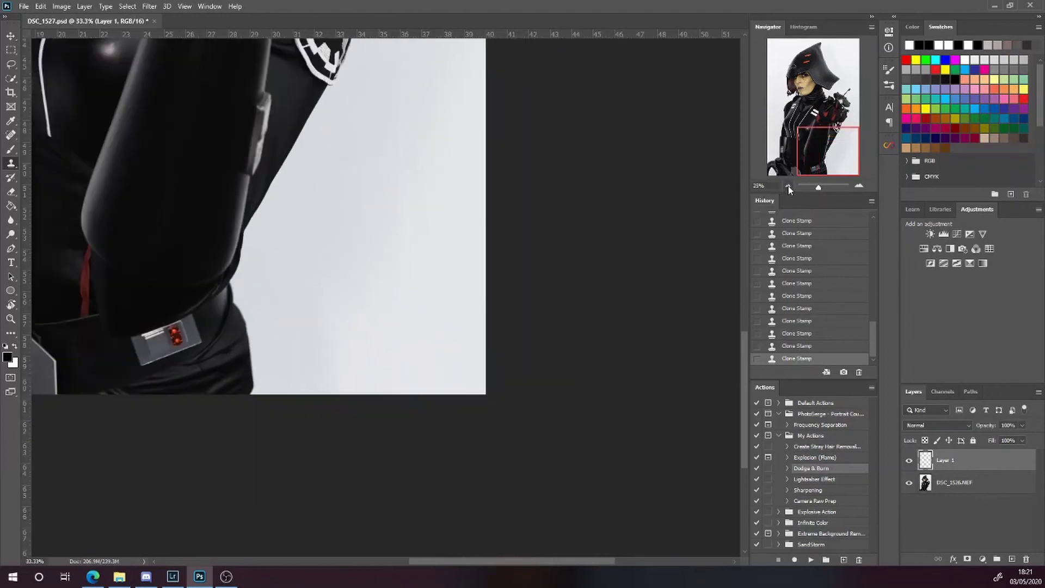
{"action": "left_click", "coordinate": [787, 186]}
{"action": "left_click", "coordinate": [787, 188]}
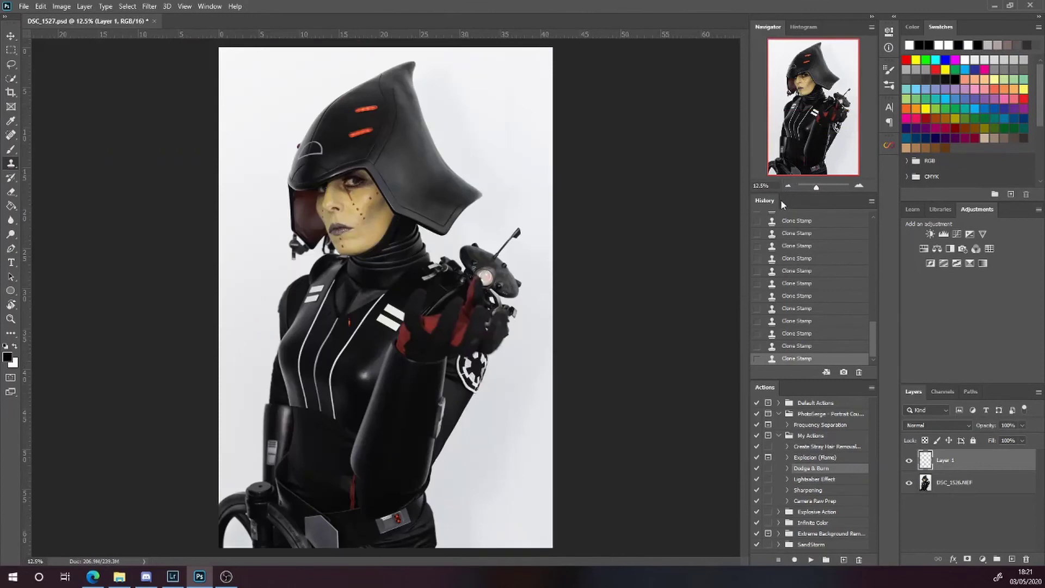